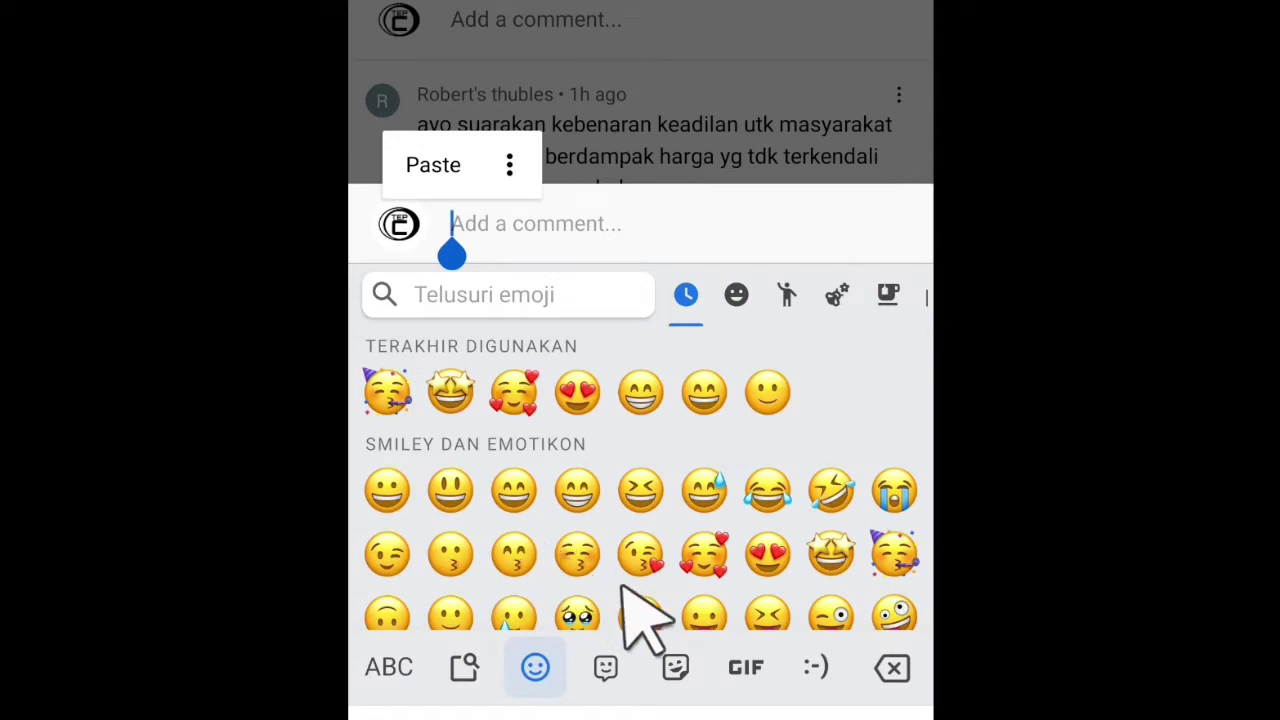
# Step: Write a comment made of three star-struck emojis followed by the word "kocak"
pyautogui.click(828, 548)
pyautogui.click(828, 548)
pyautogui.click(828, 548)
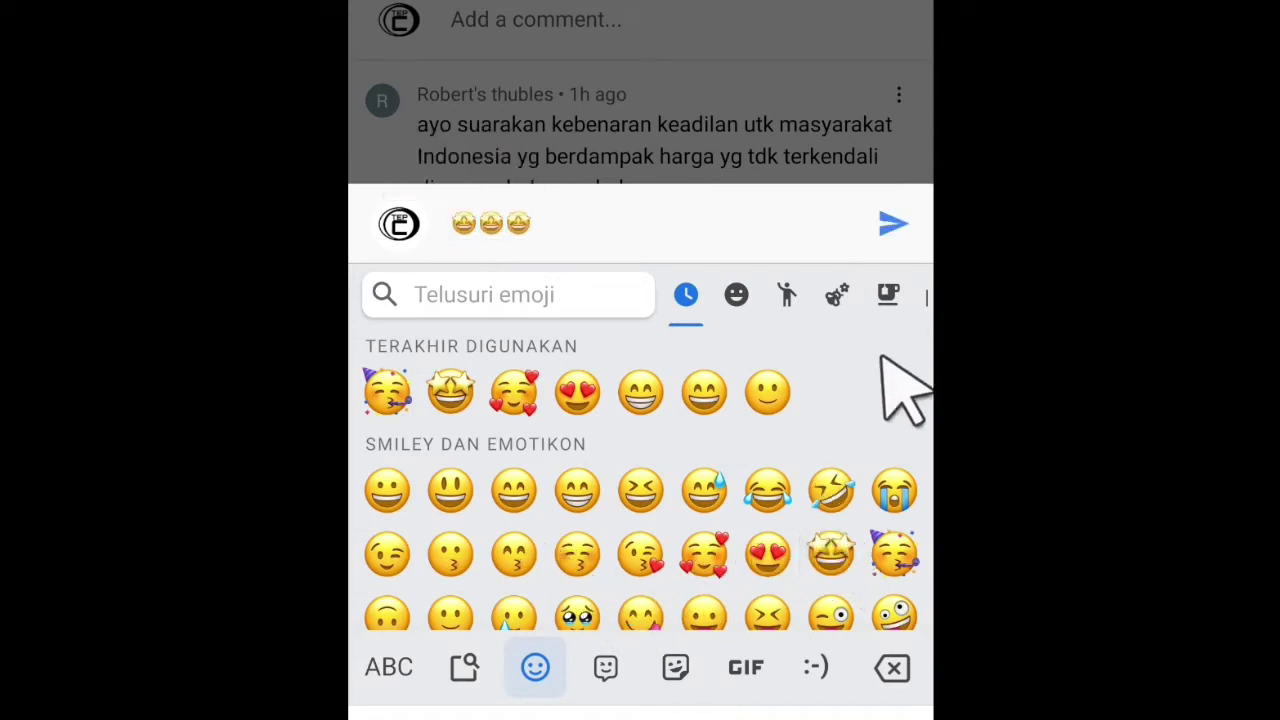
pyautogui.click(412, 655)
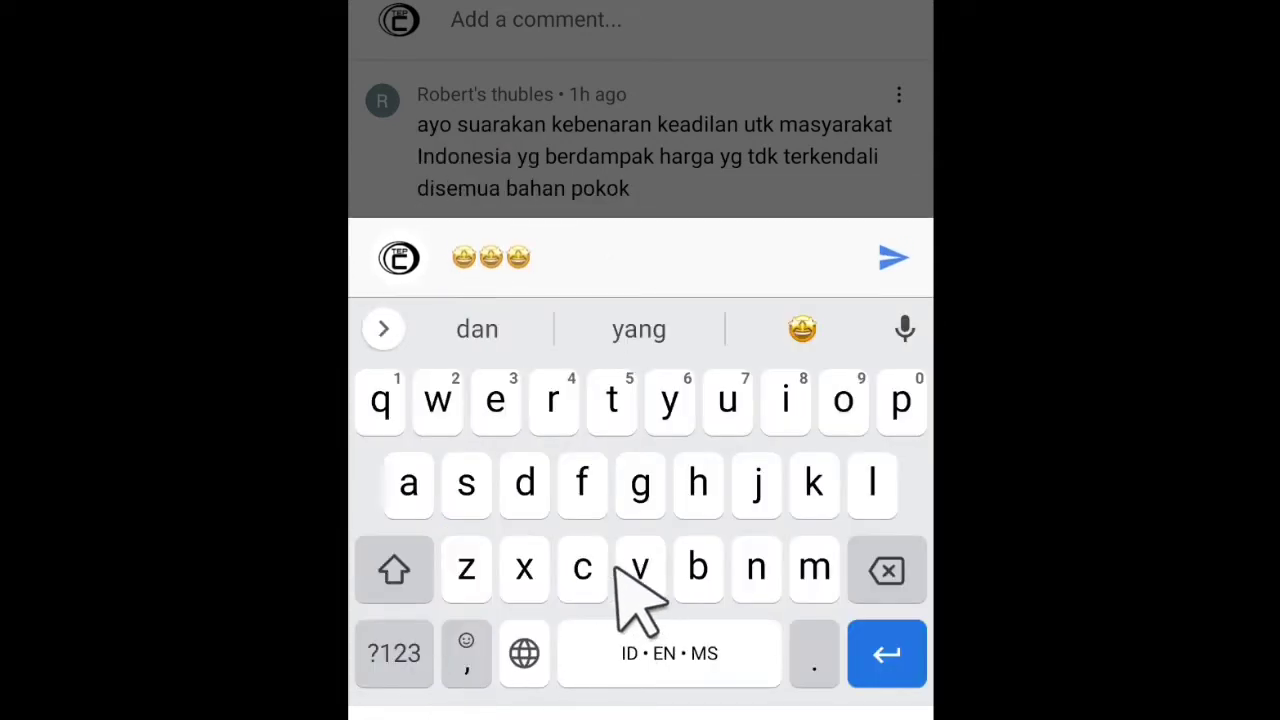
pyautogui.click(814, 483)
pyautogui.click(830, 405)
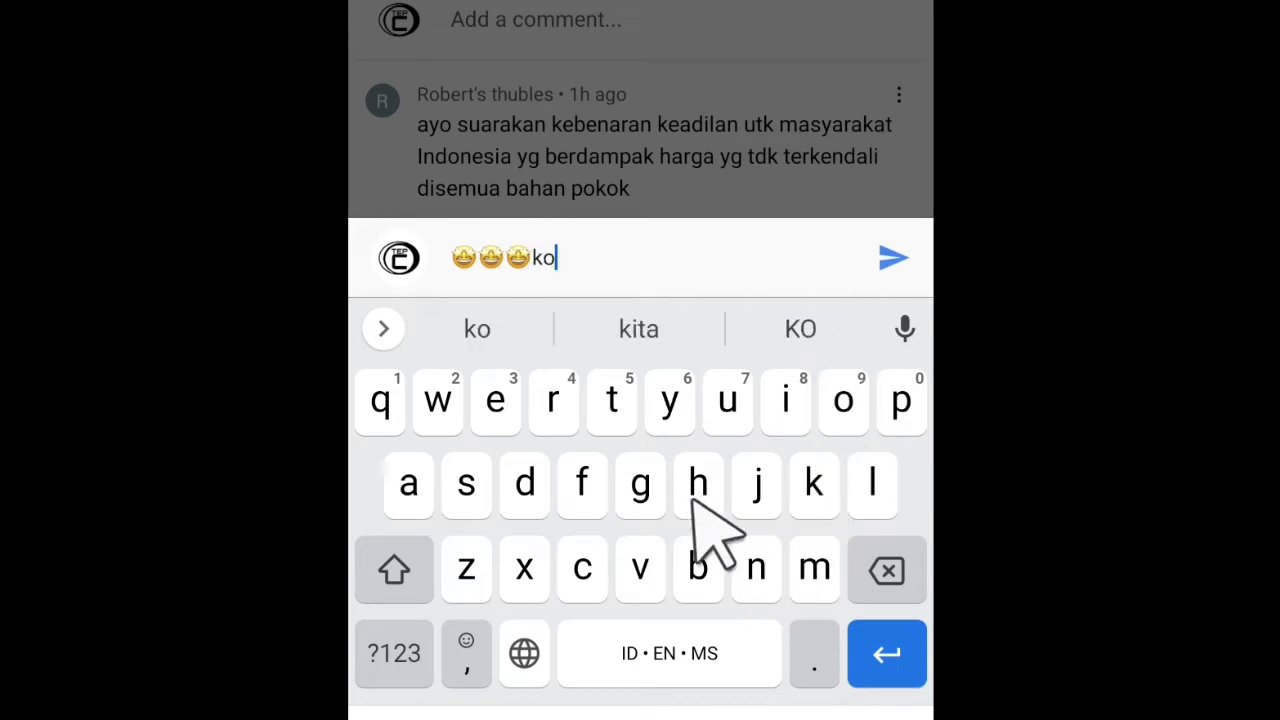
pyautogui.click(588, 578)
pyautogui.click(405, 495)
pyautogui.click(814, 483)
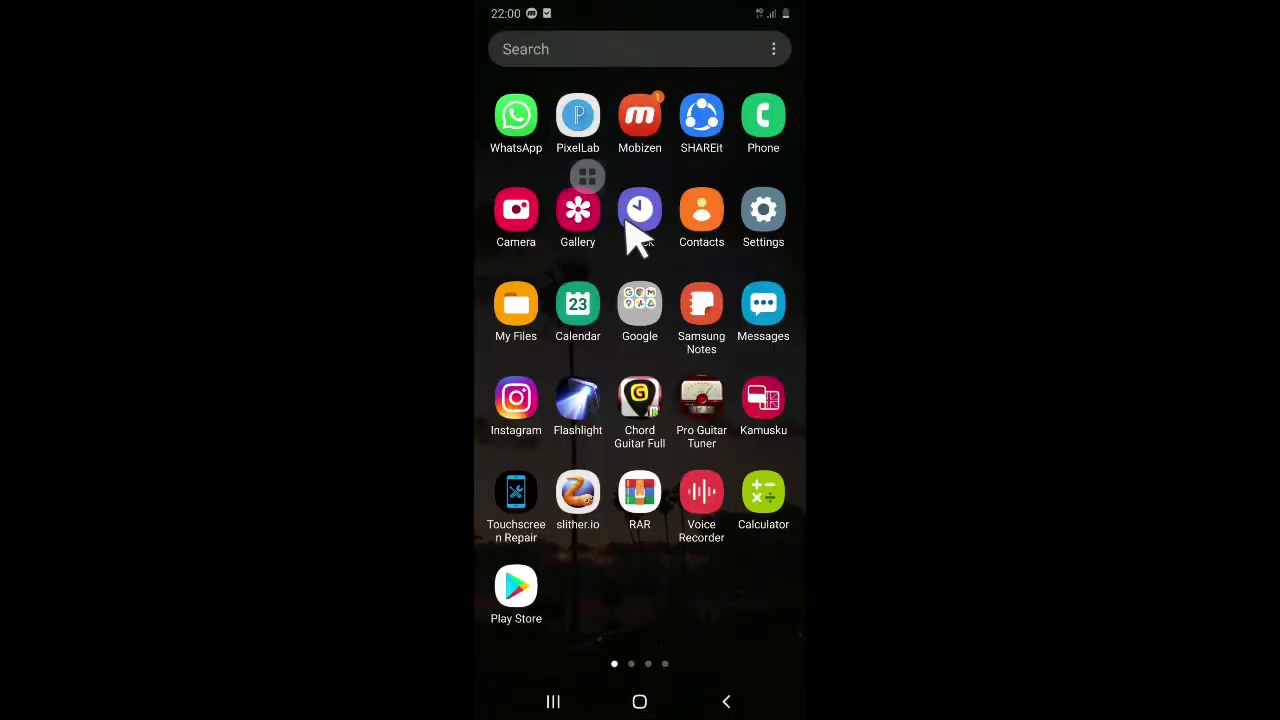
# Step: Open the Play Store and search for "zfont"
pyautogui.click(527, 590)
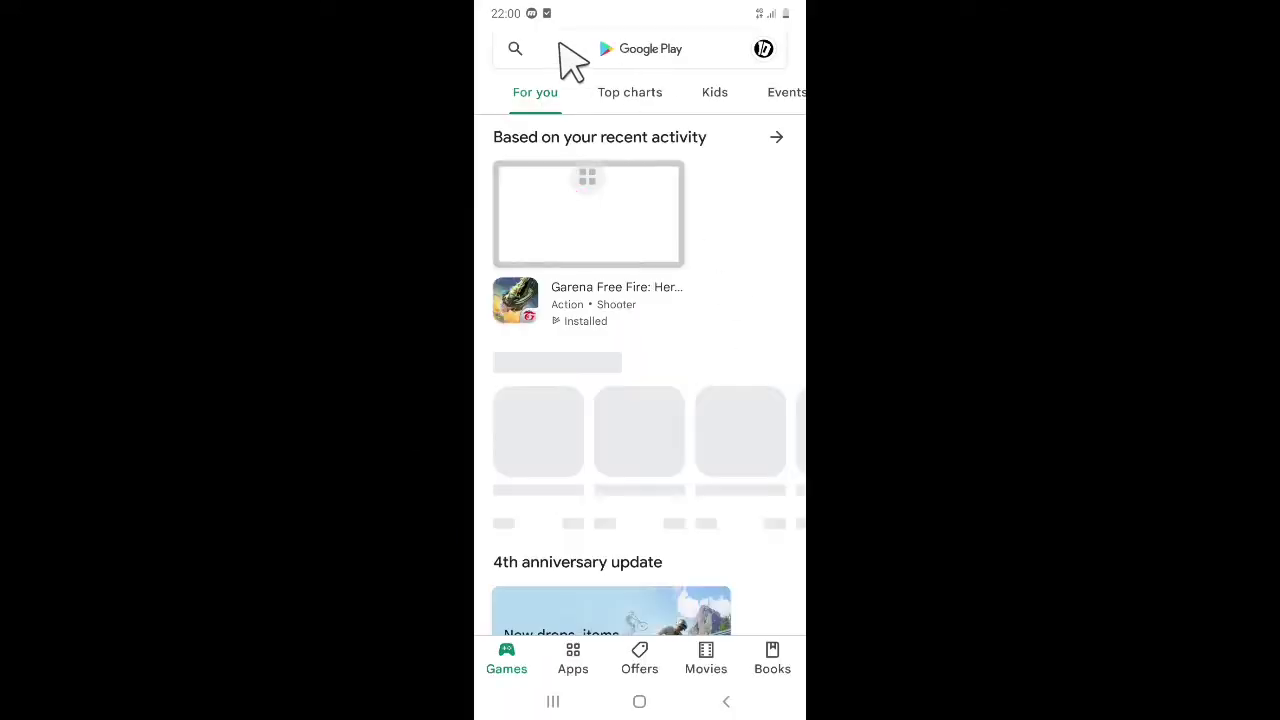
pyautogui.click(560, 47)
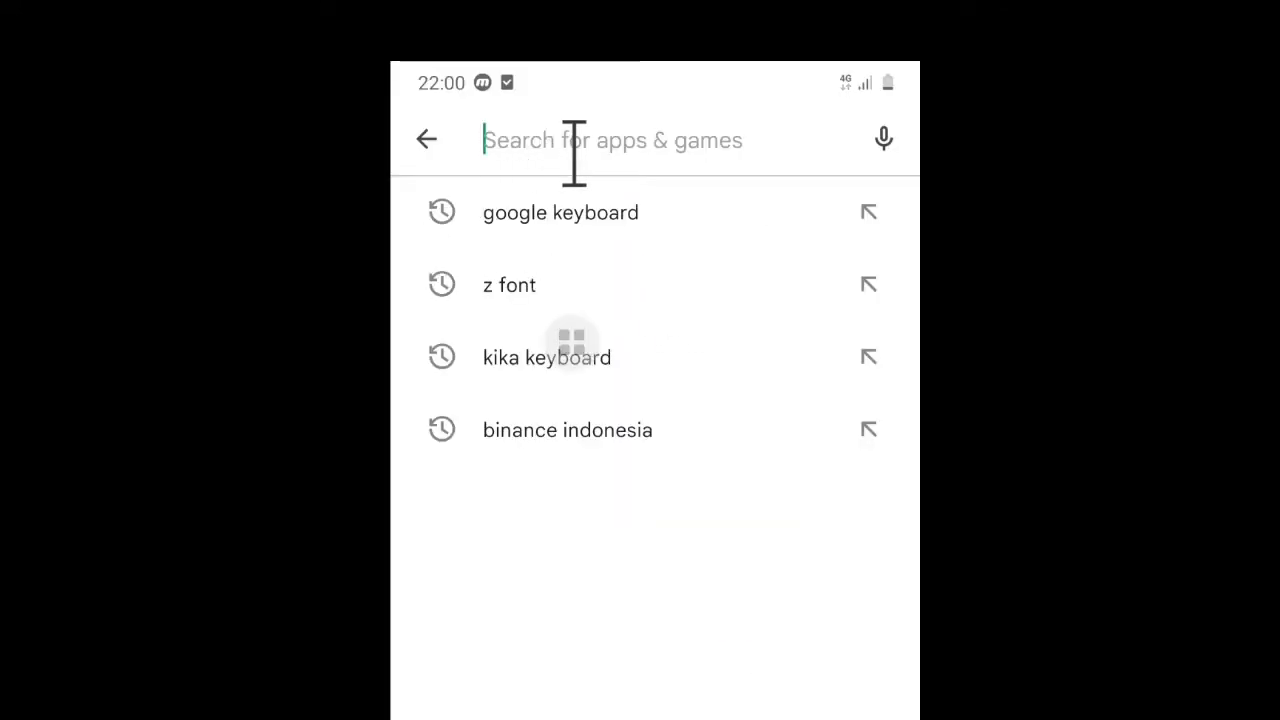
pyautogui.click(574, 160)
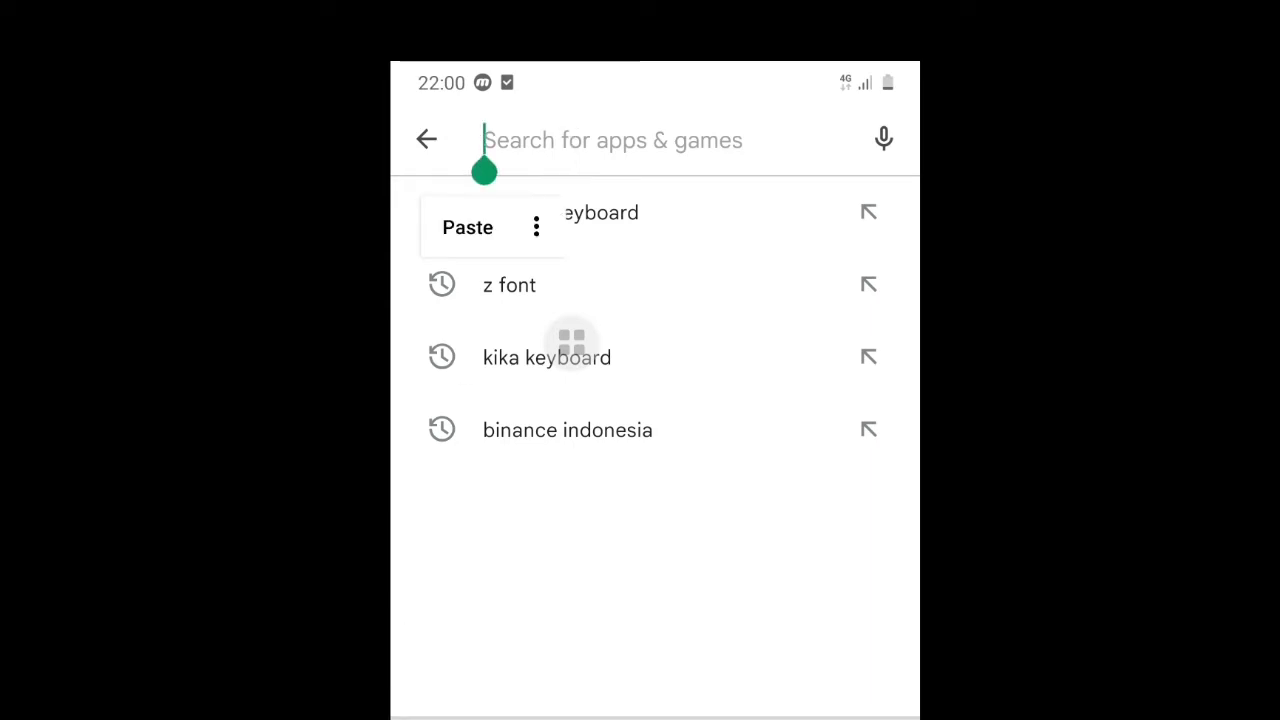
pyautogui.write('zfo')
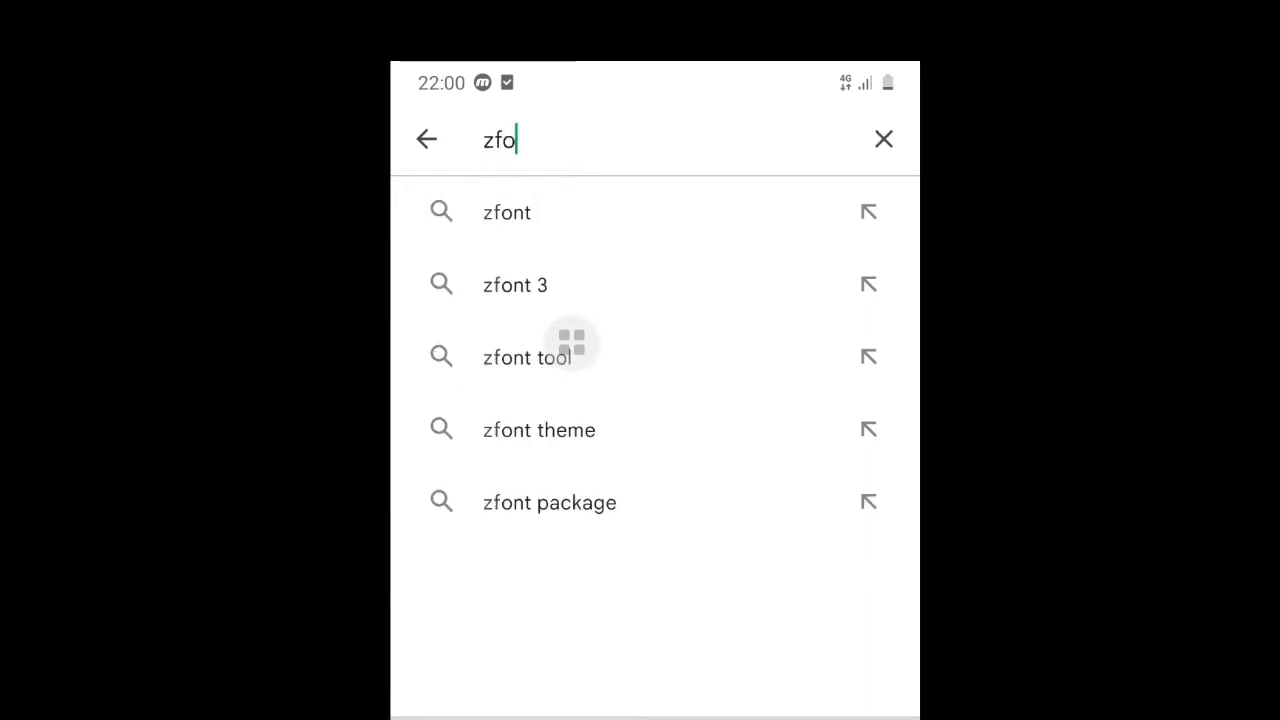
pyautogui.write('nt')
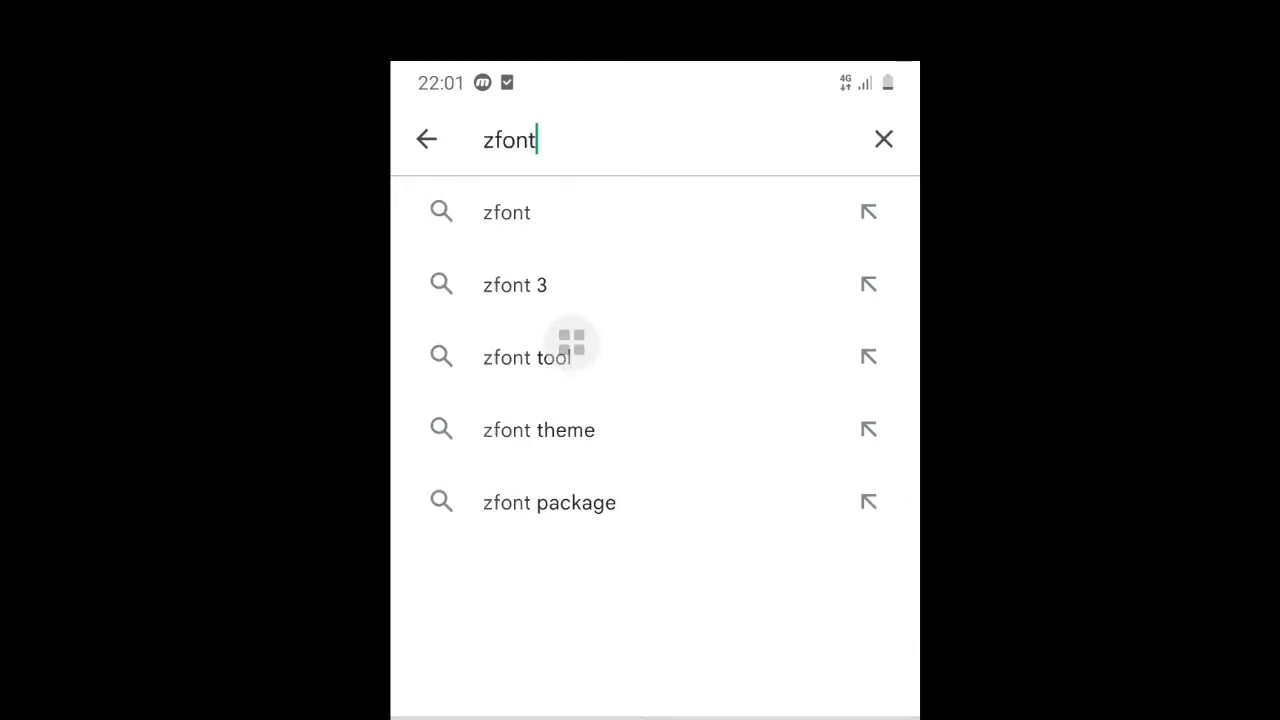
pyautogui.press('Return')
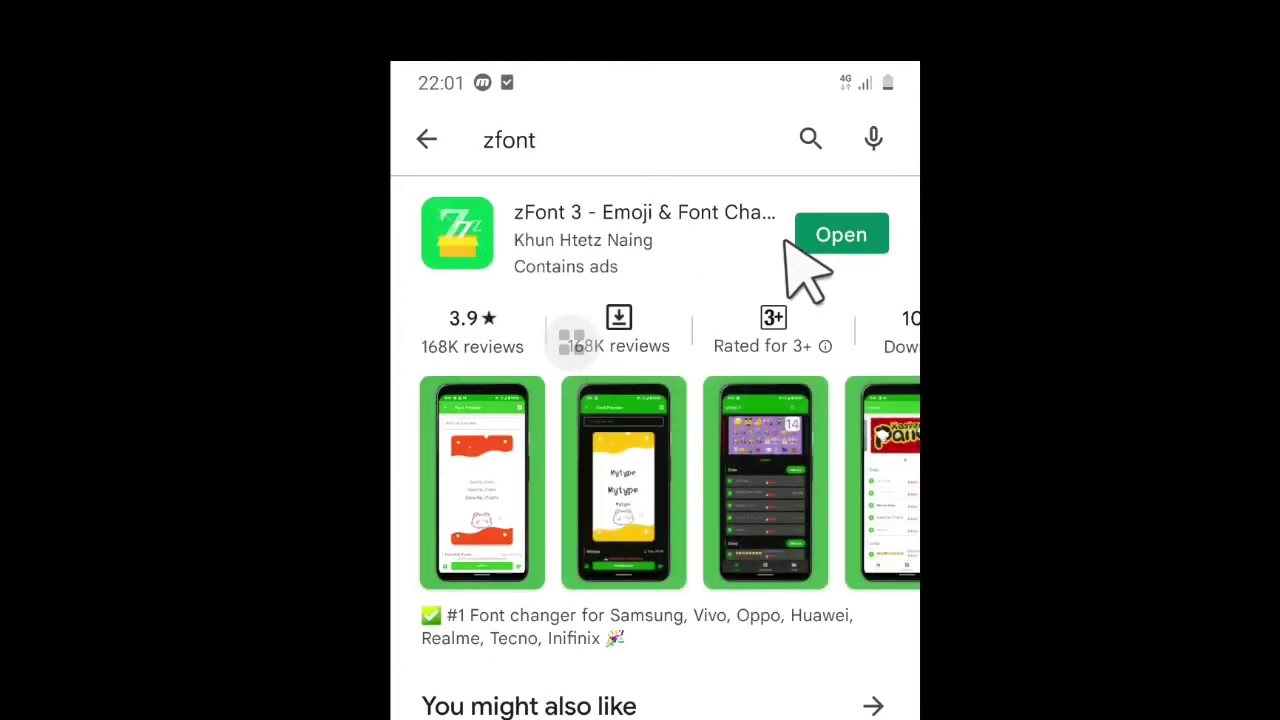
# Step: Open zFont 3, agree to its terms and conditions, and allow it to access photos, media and files
pyautogui.click(837, 234)
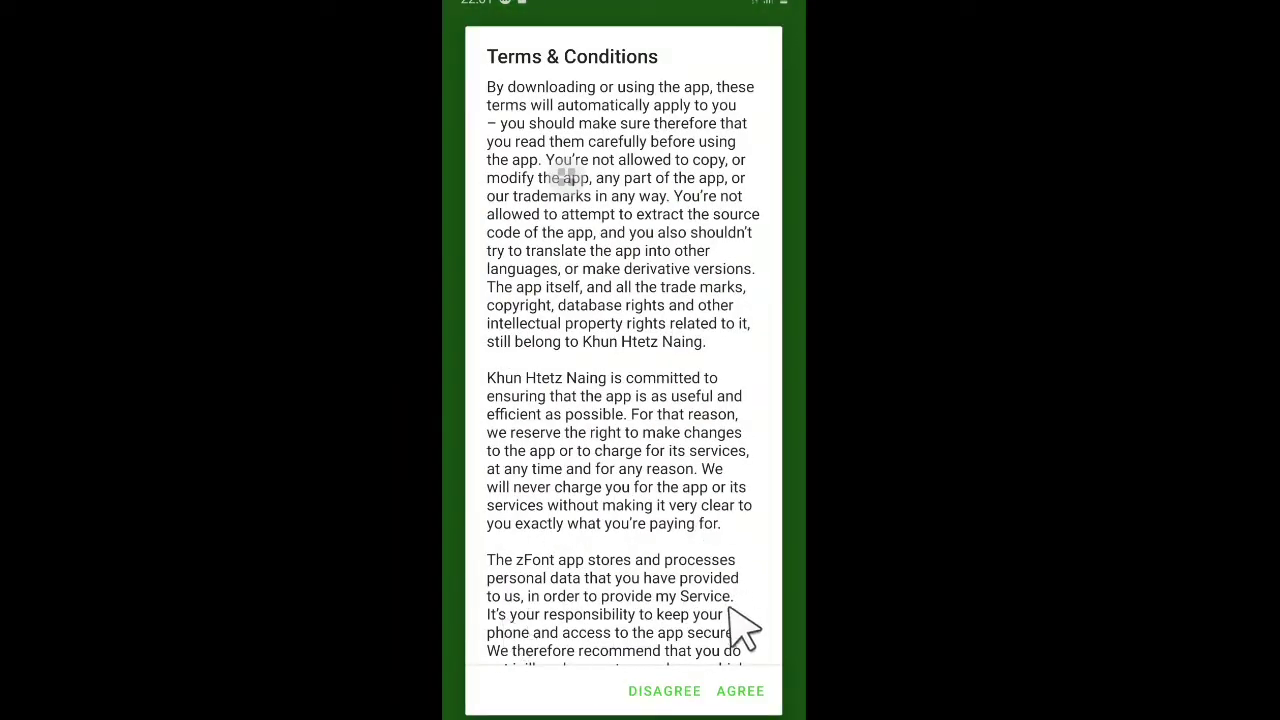
pyautogui.click(740, 692)
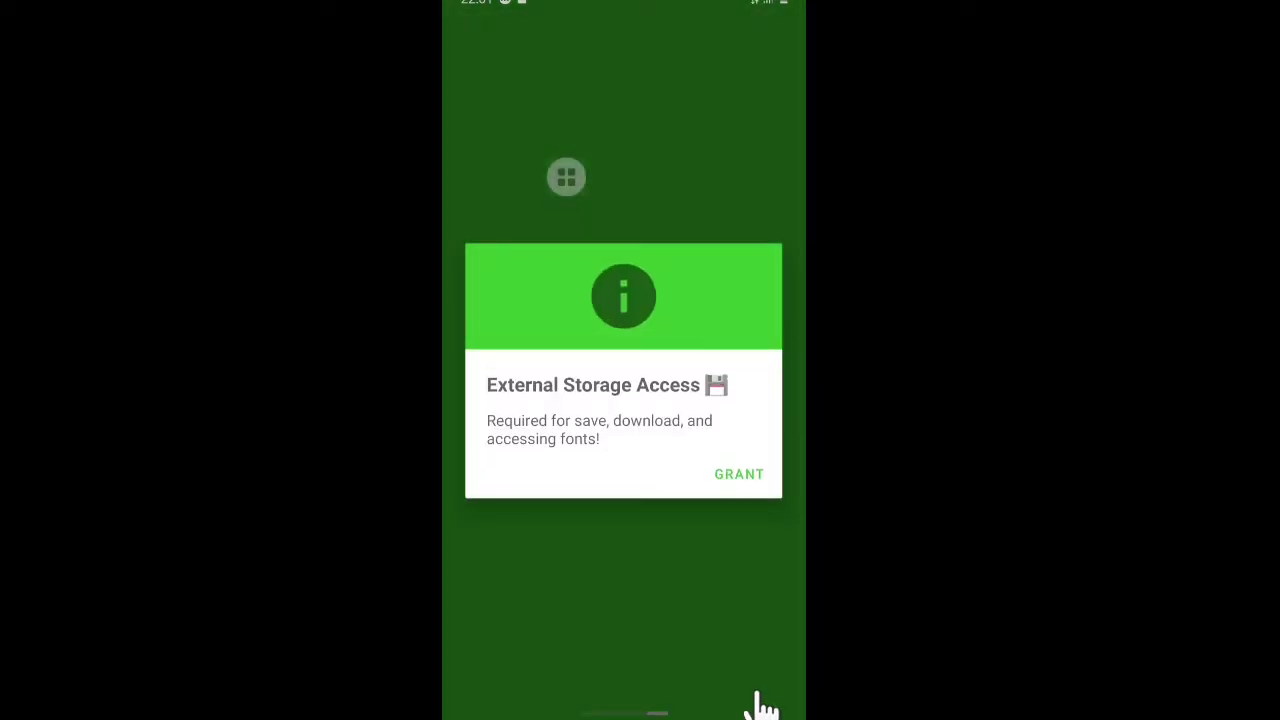
pyautogui.click(740, 476)
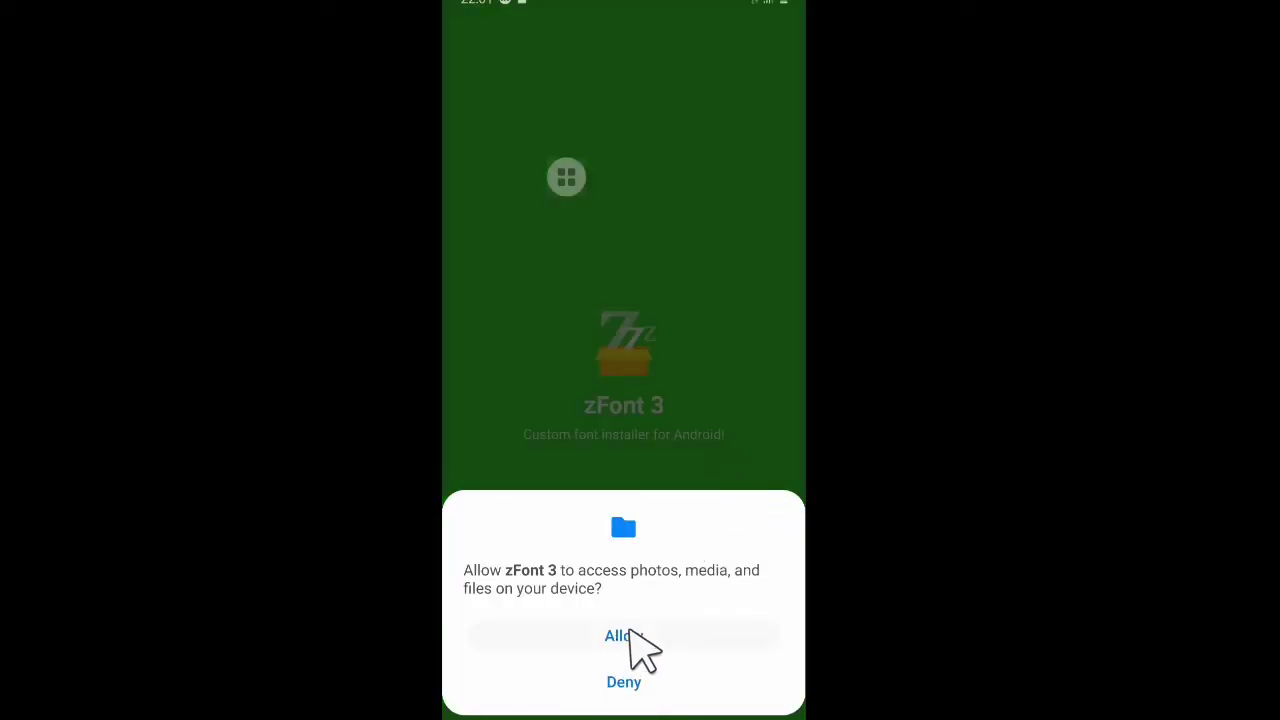
pyautogui.click(628, 634)
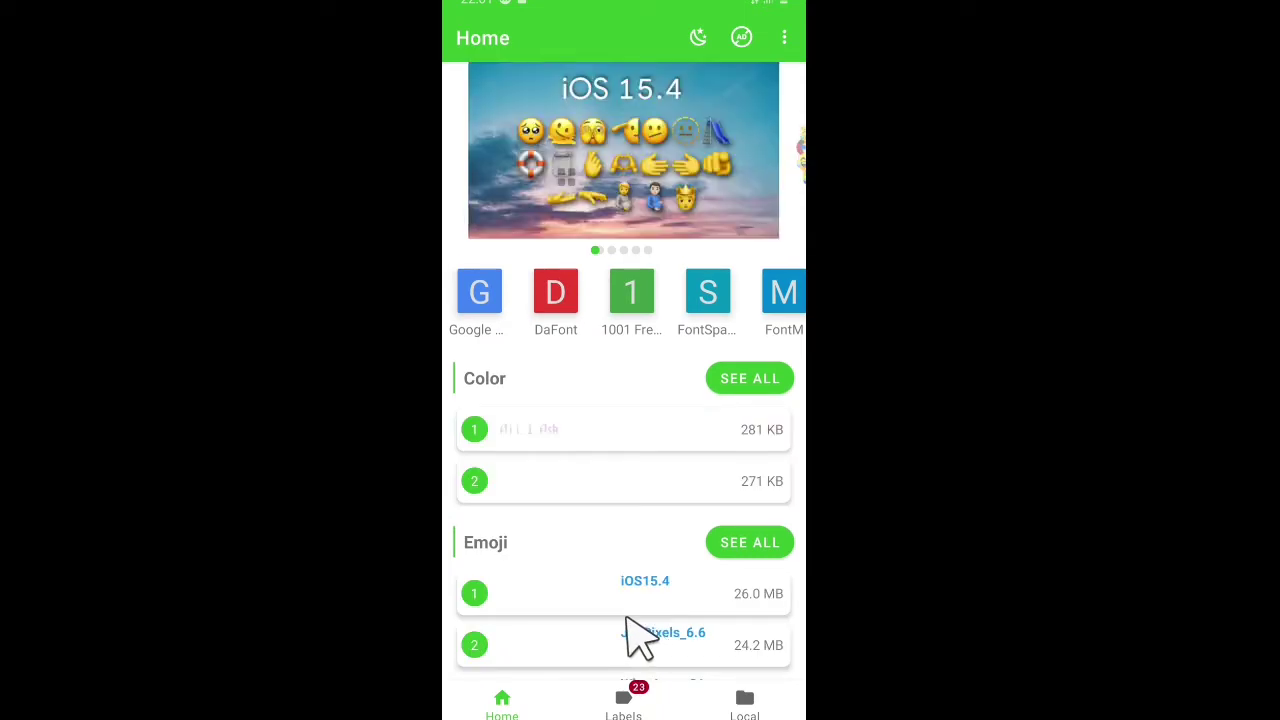
# Step: Open the iOS15.4 emoji set from the Emoji section and download it, closing the advertisements
pyautogui.scroll(-5, 663, 580)
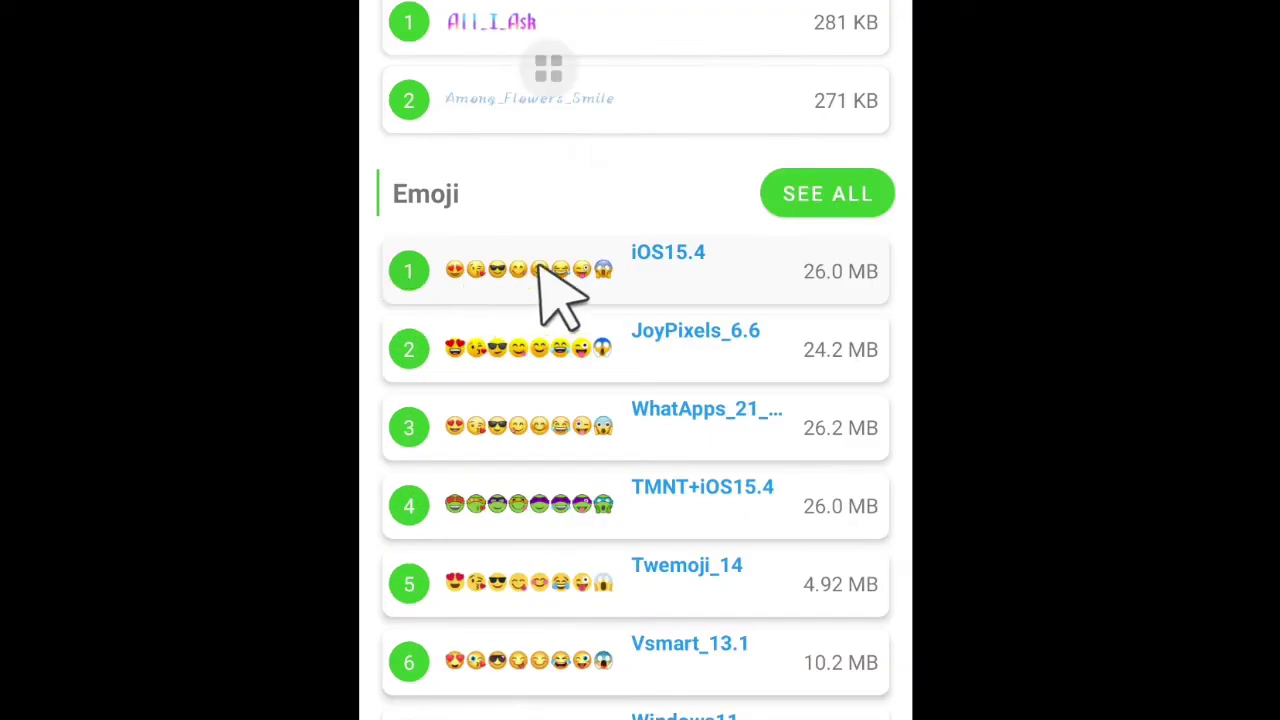
pyautogui.click(663, 271)
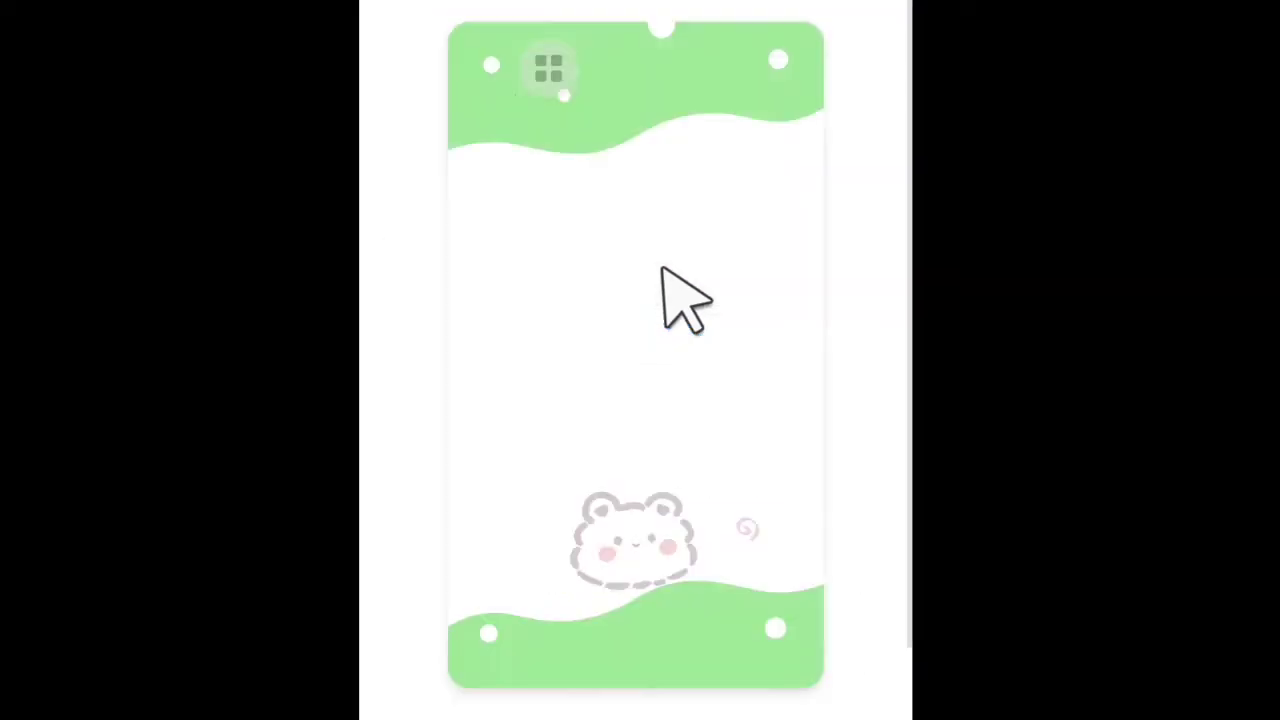
pyautogui.click(787, 46)
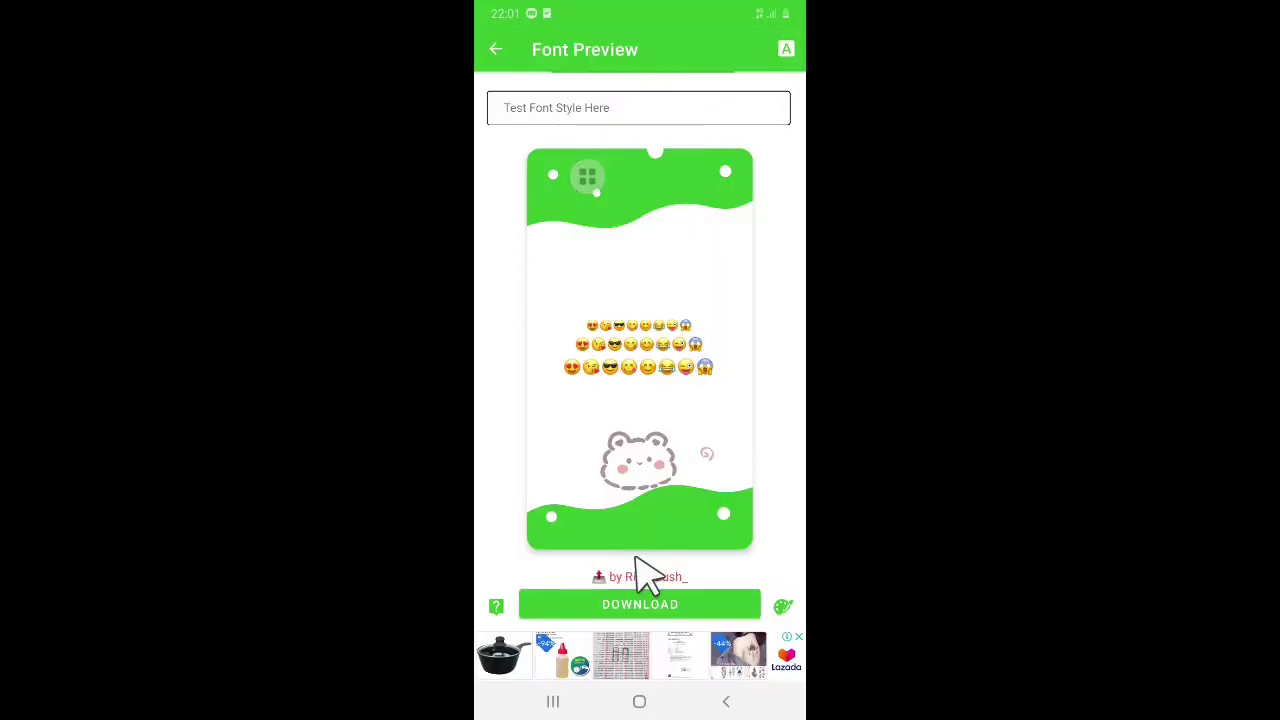
pyautogui.click(658, 616)
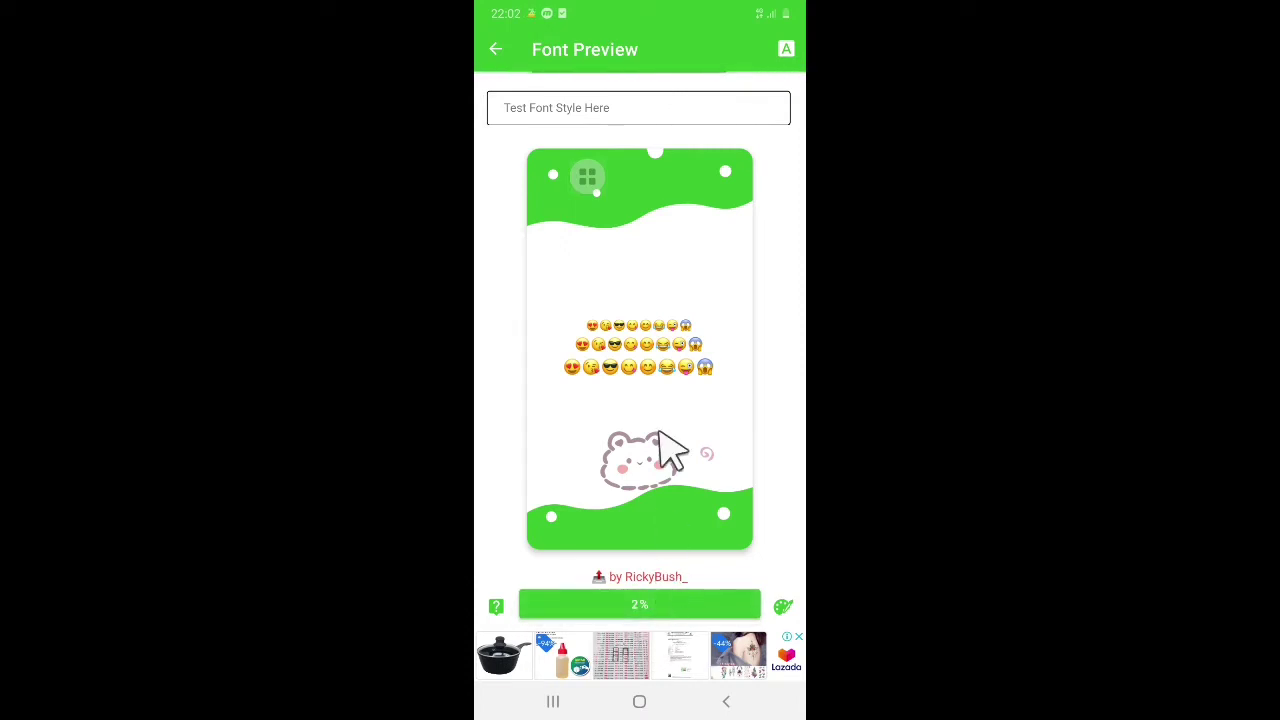
pyautogui.click(733, 703)
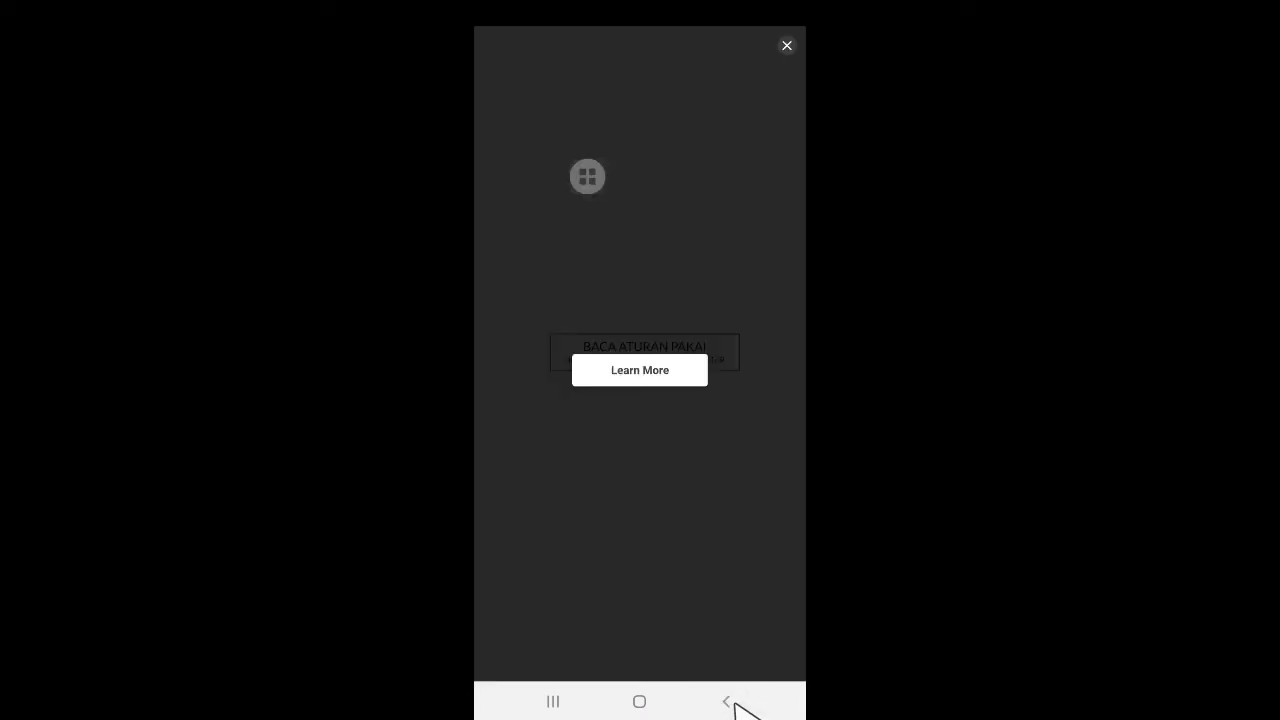
pyautogui.click(786, 46)
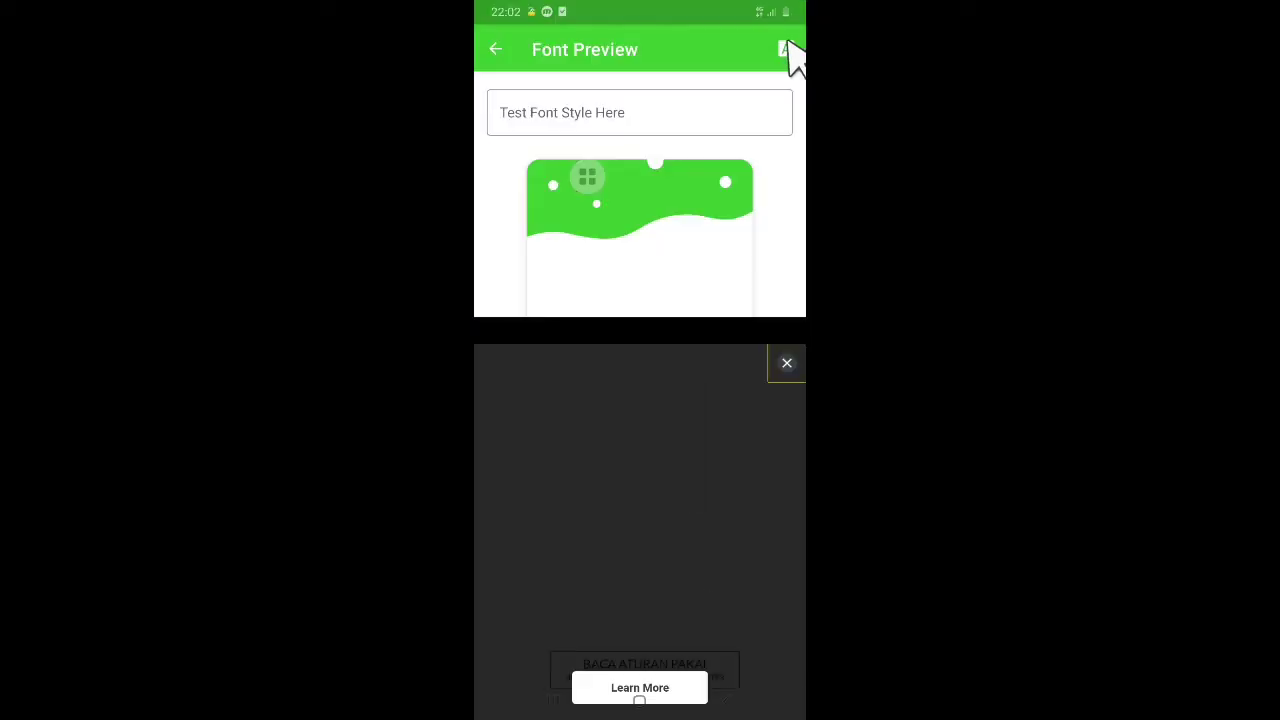
# Step: Apply the downloaded iOS15.4 emoji font with the Android version set to Auto (Recommended)
pyautogui.click(645, 606)
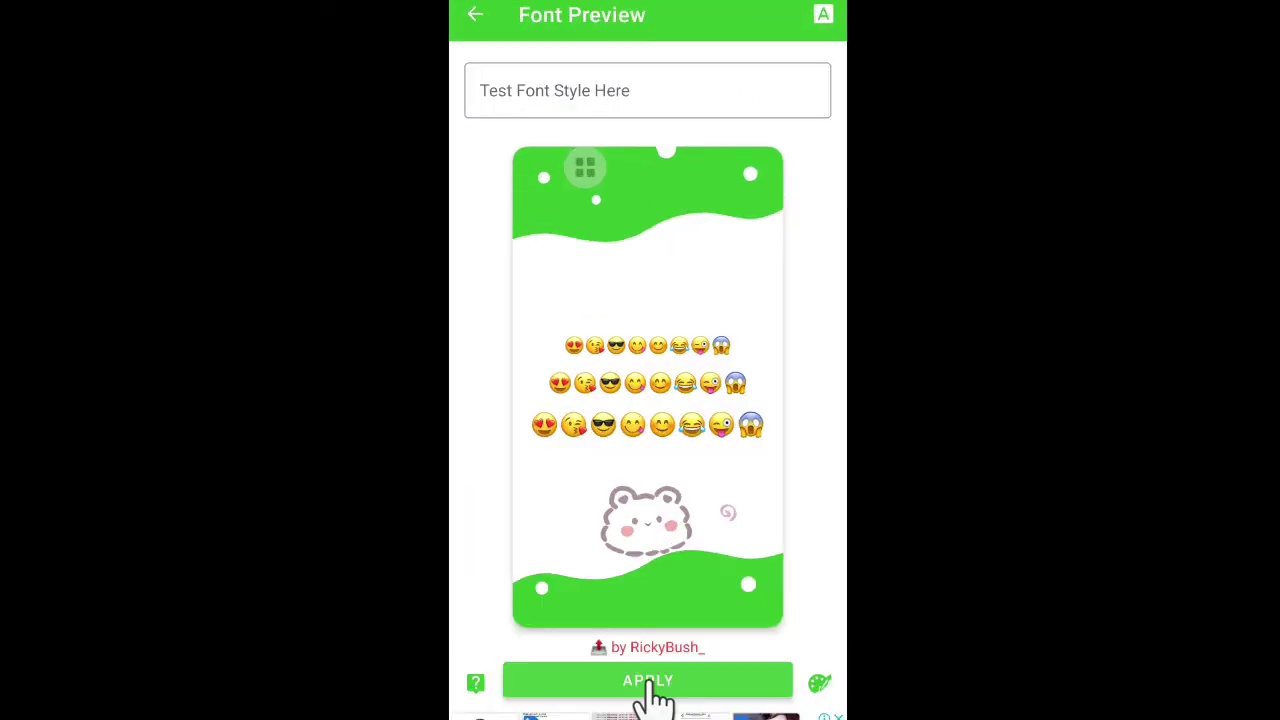
pyautogui.click(645, 610)
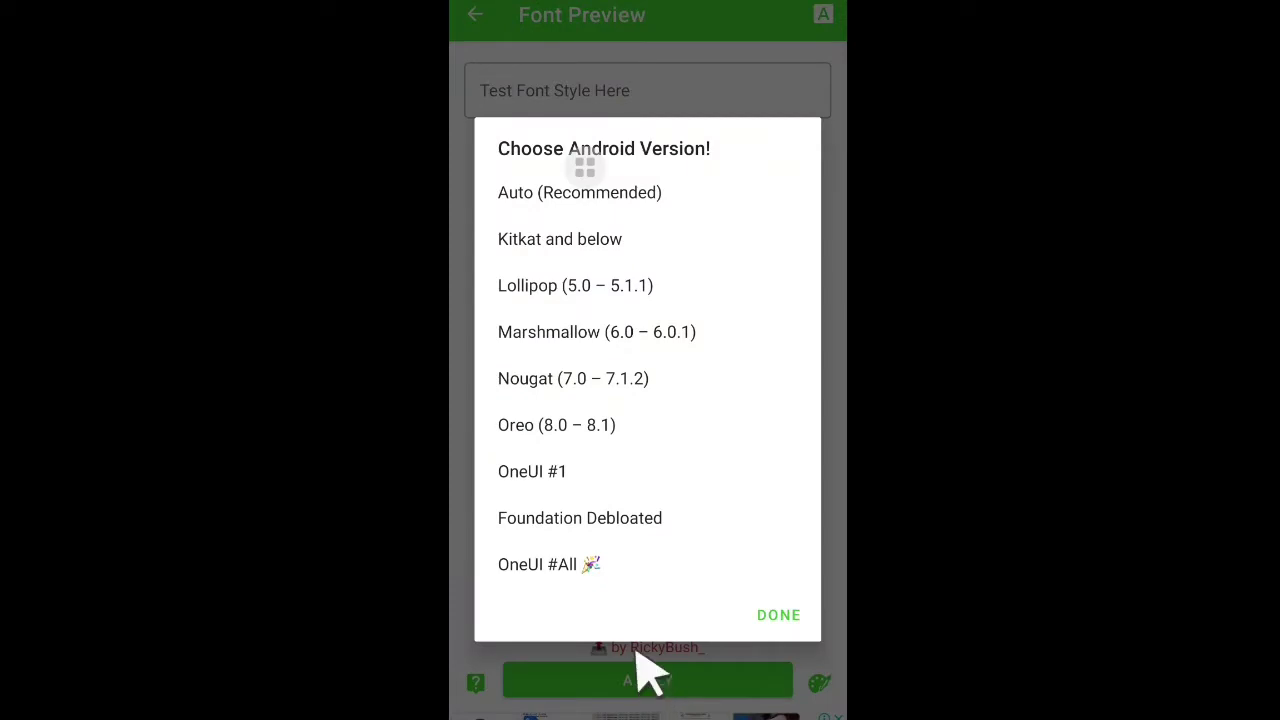
pyautogui.click(655, 192)
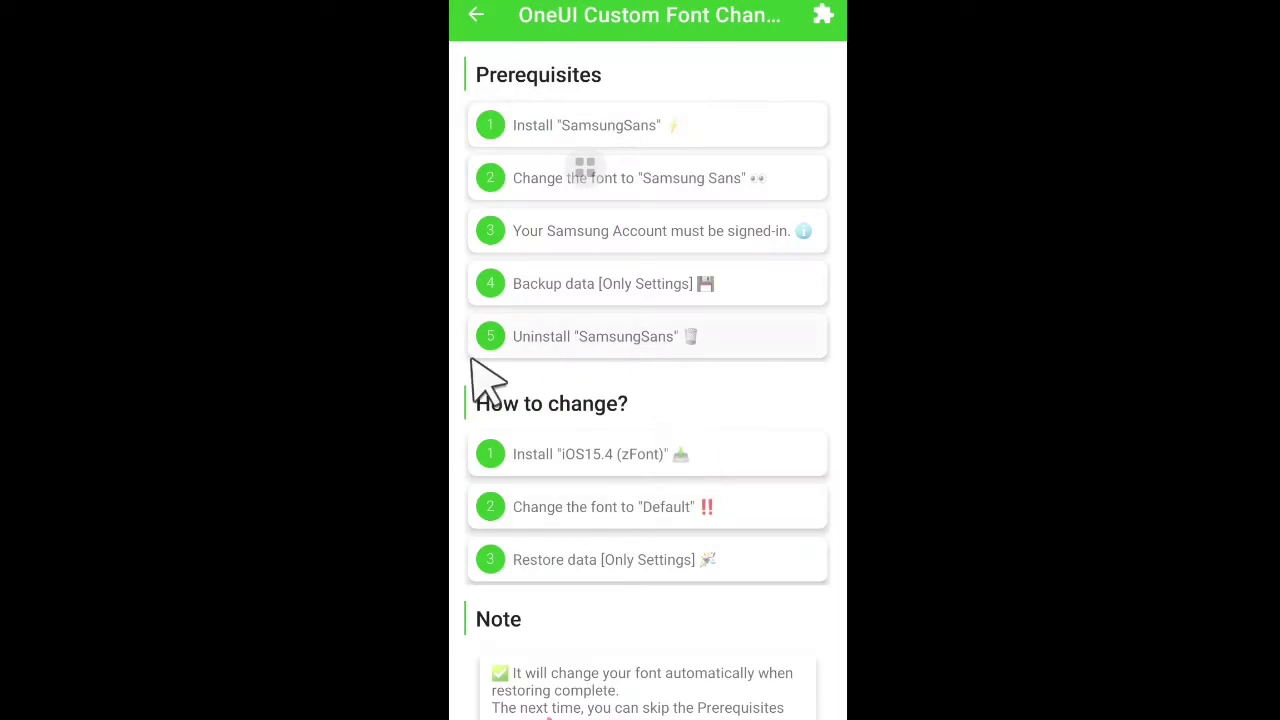
# Step: Install the SamsungSans prerequisite, opening it with the Package installer just once
pyautogui.scroll(-1, 712, 487)
pyautogui.scroll(1, 712, 487)
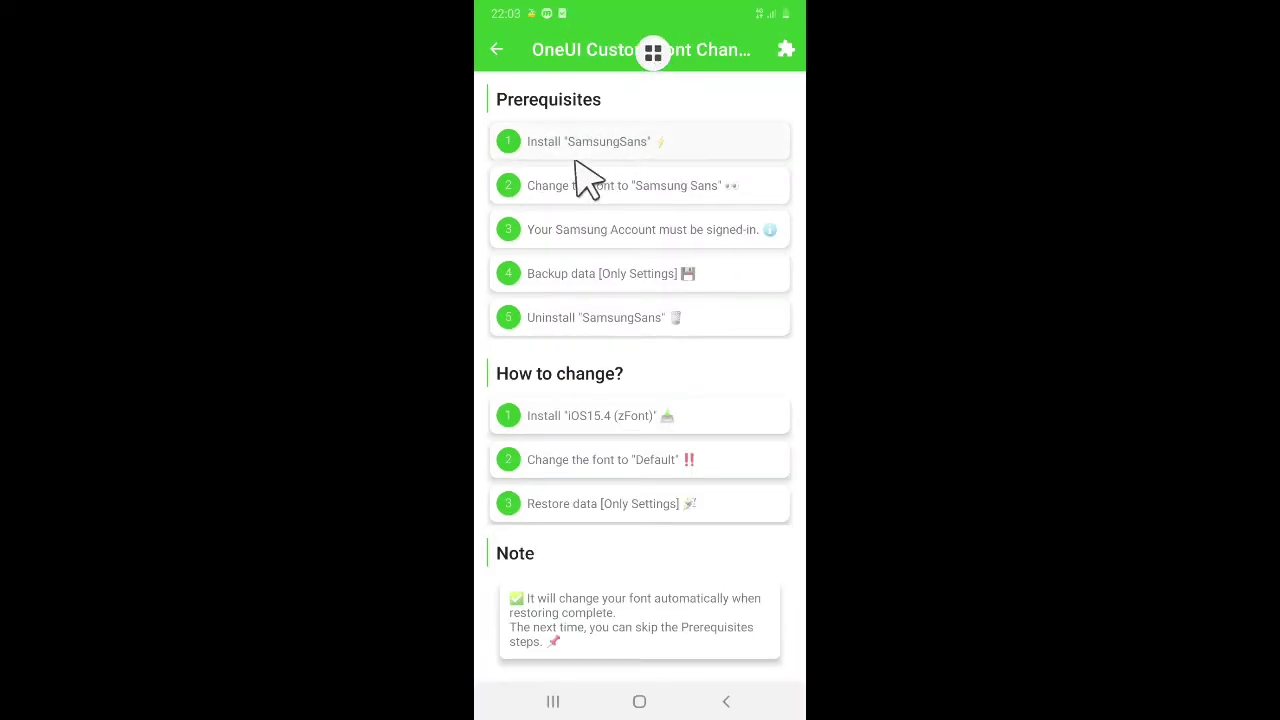
pyautogui.click(576, 155)
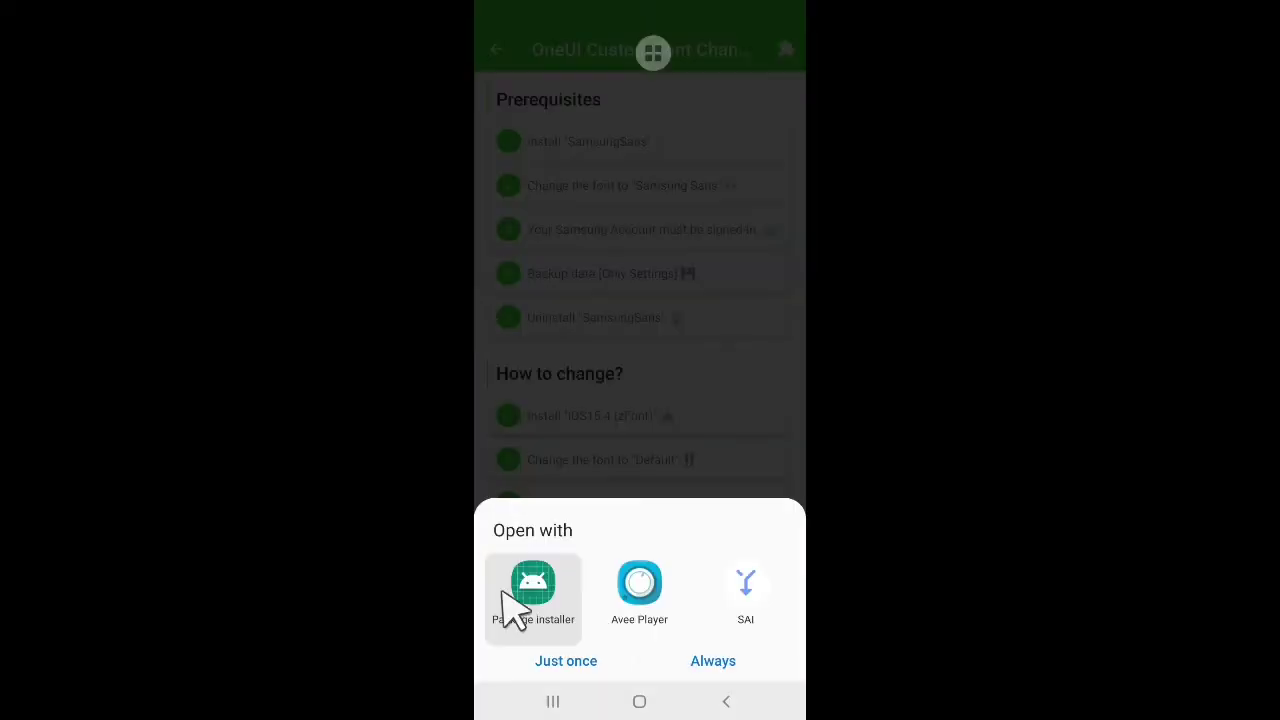
pyautogui.click(573, 658)
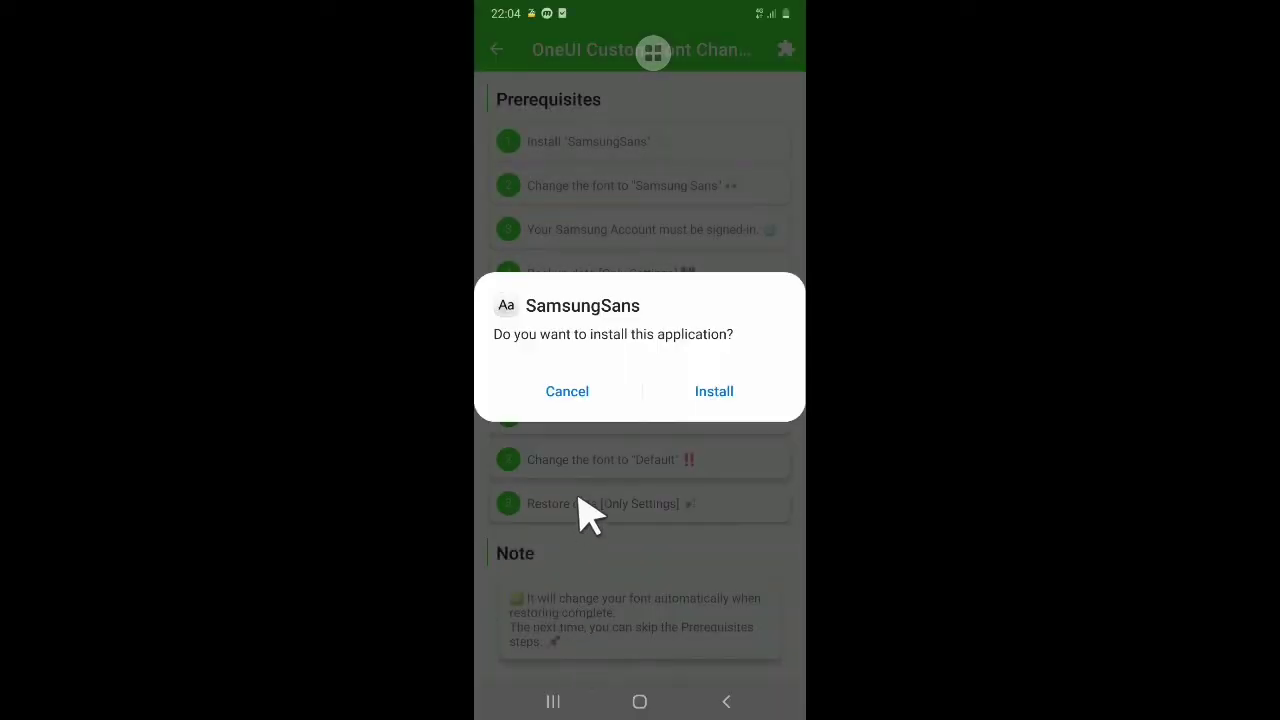
pyautogui.click(719, 393)
pyautogui.click(592, 150)
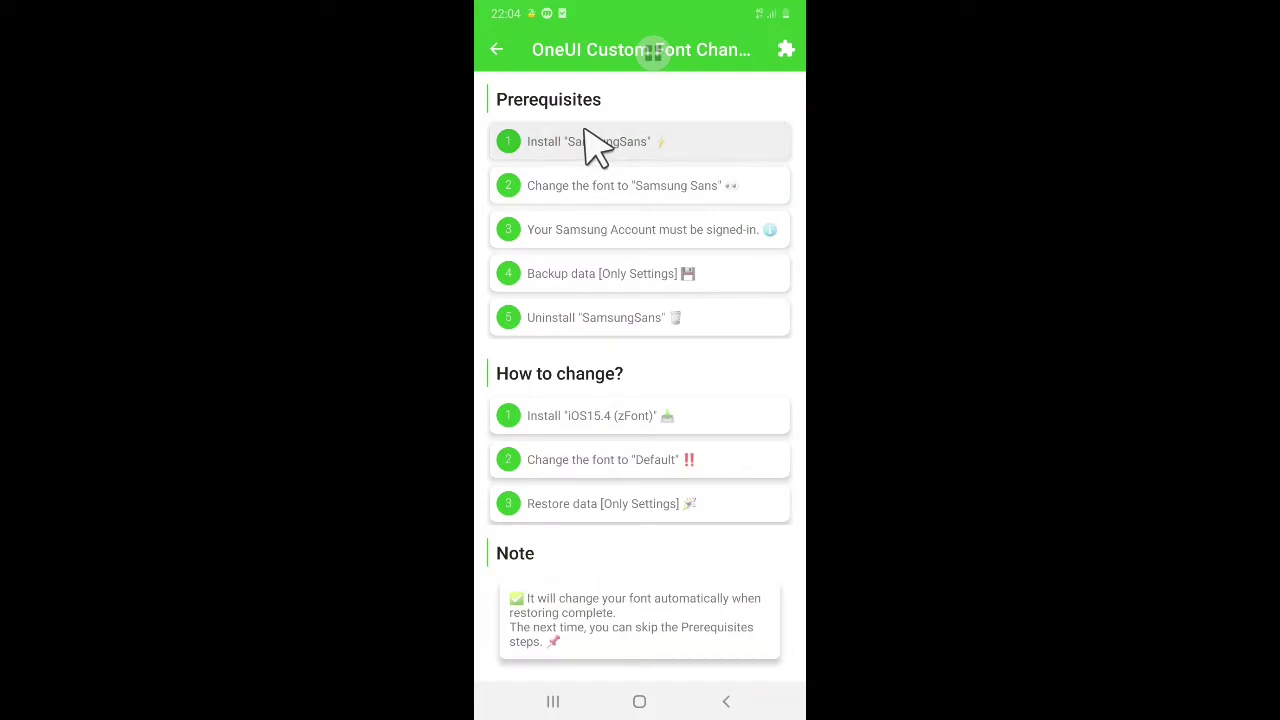
pyautogui.click(570, 668)
pyautogui.click(697, 395)
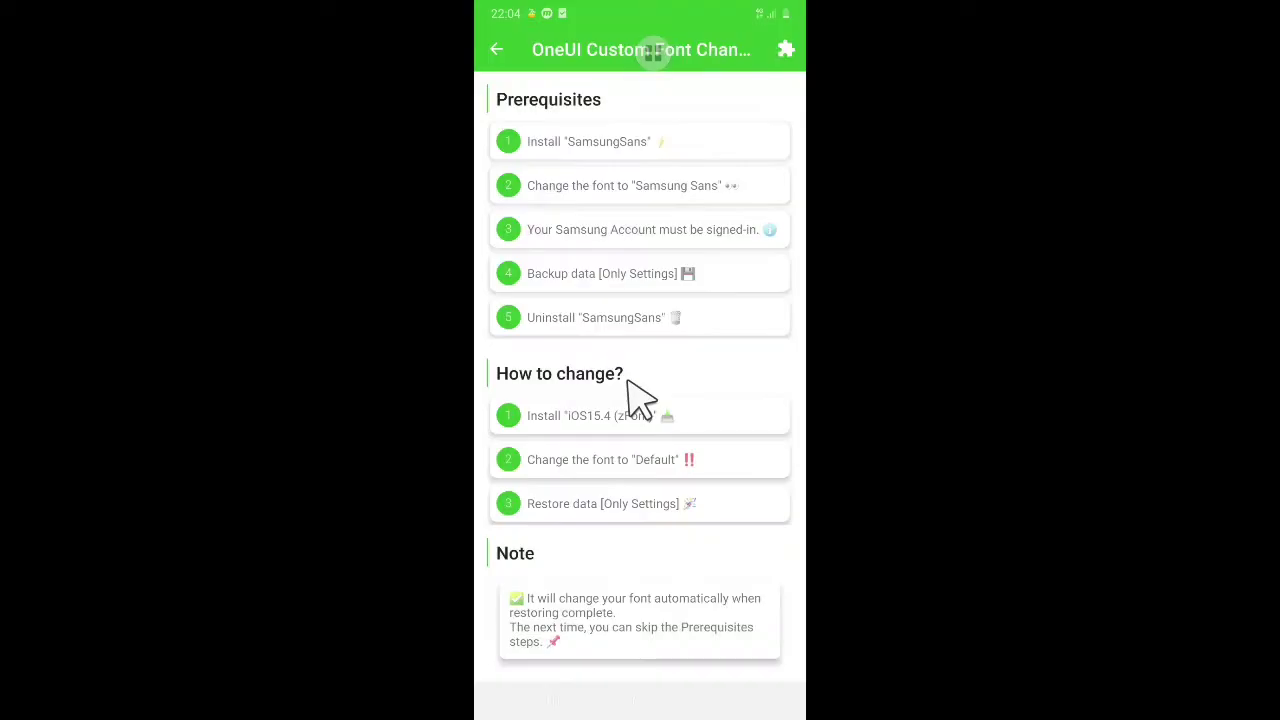
# Step: Change the phone's font style to Samsung Sans and return to the zFont 3 instructions, dismissing the advertisement
pyautogui.click(622, 188)
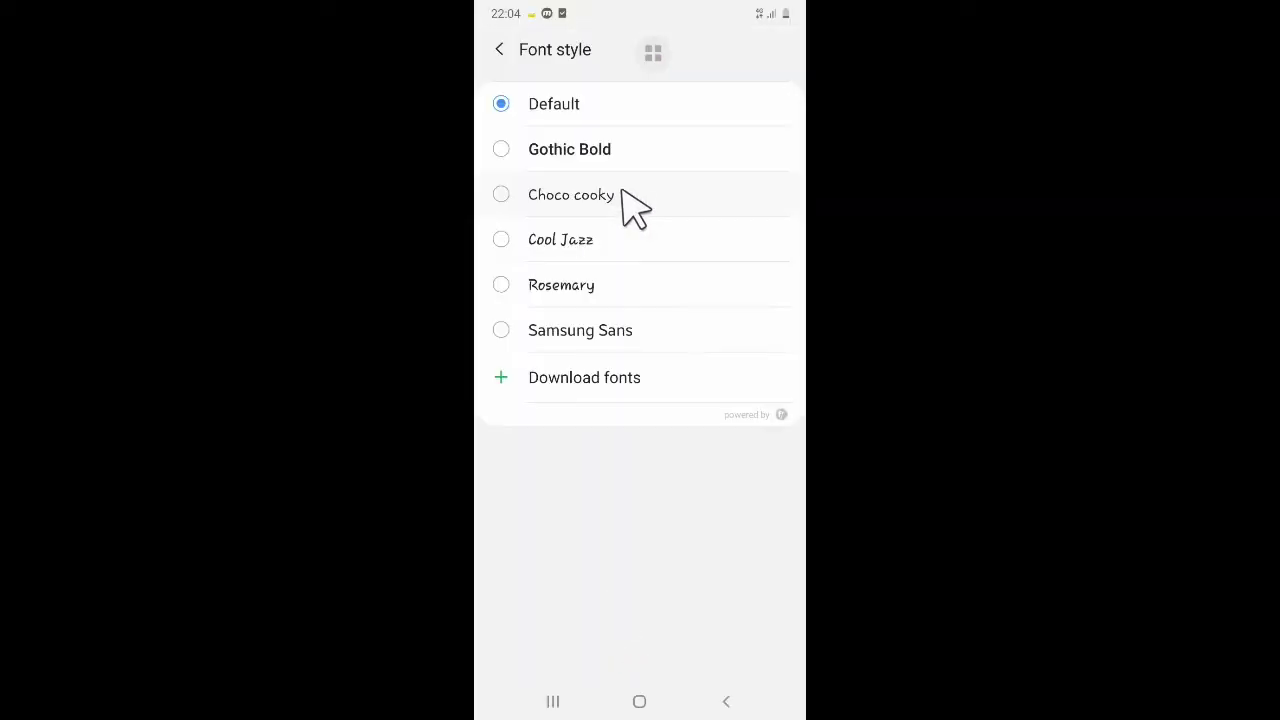
pyautogui.click(500, 50)
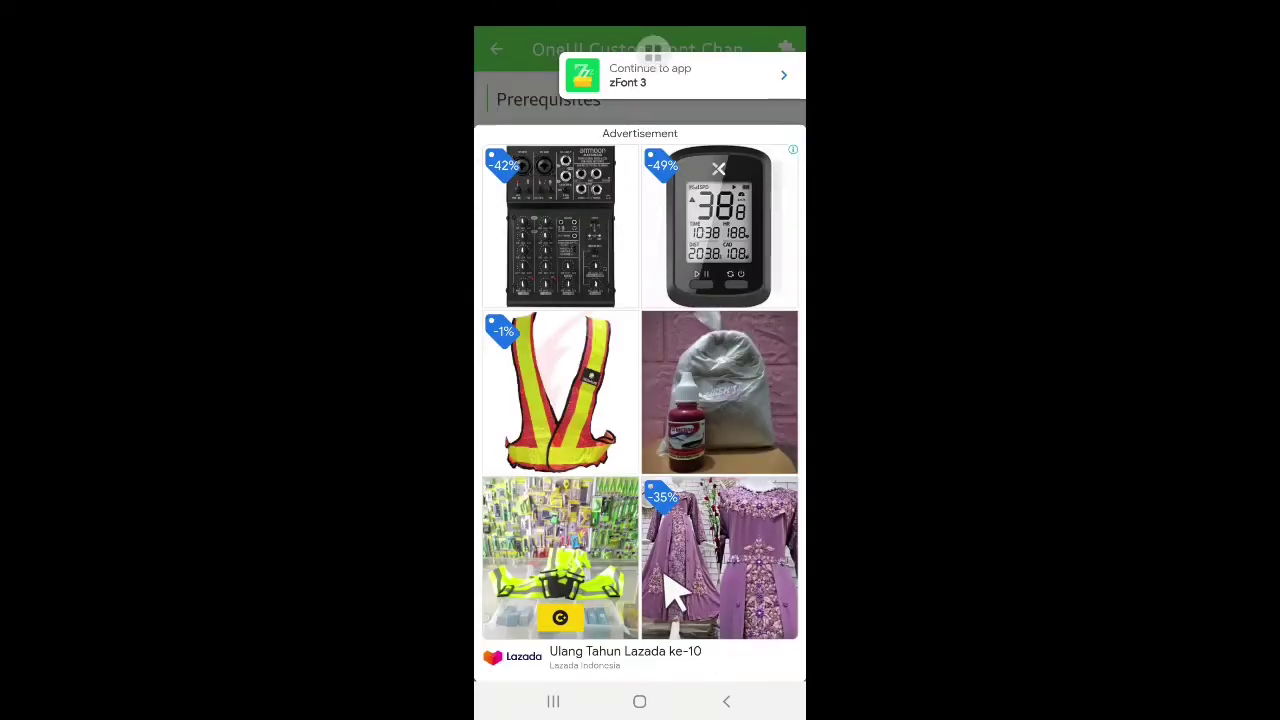
pyautogui.rightClick(660, 545)
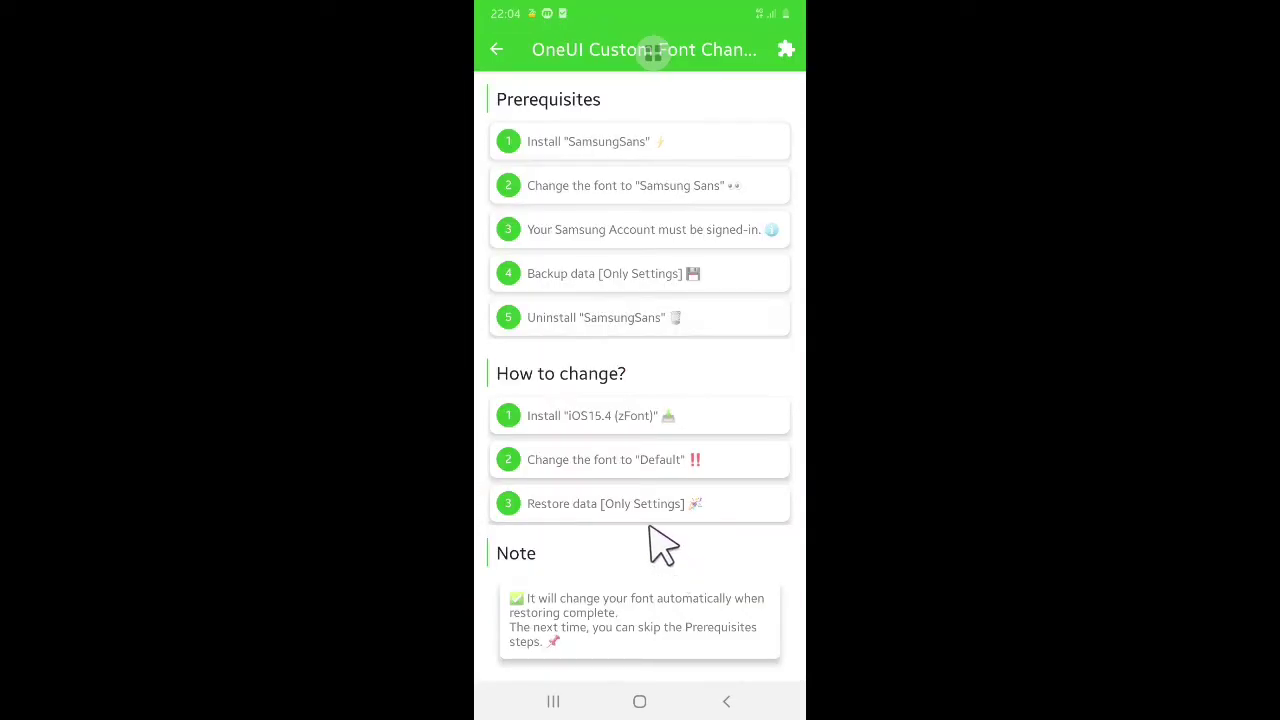
# Step: Check the Samsung account prerequisite, and back up only the Settings data using mobile data
pyautogui.click(643, 232)
pyautogui.click(588, 290)
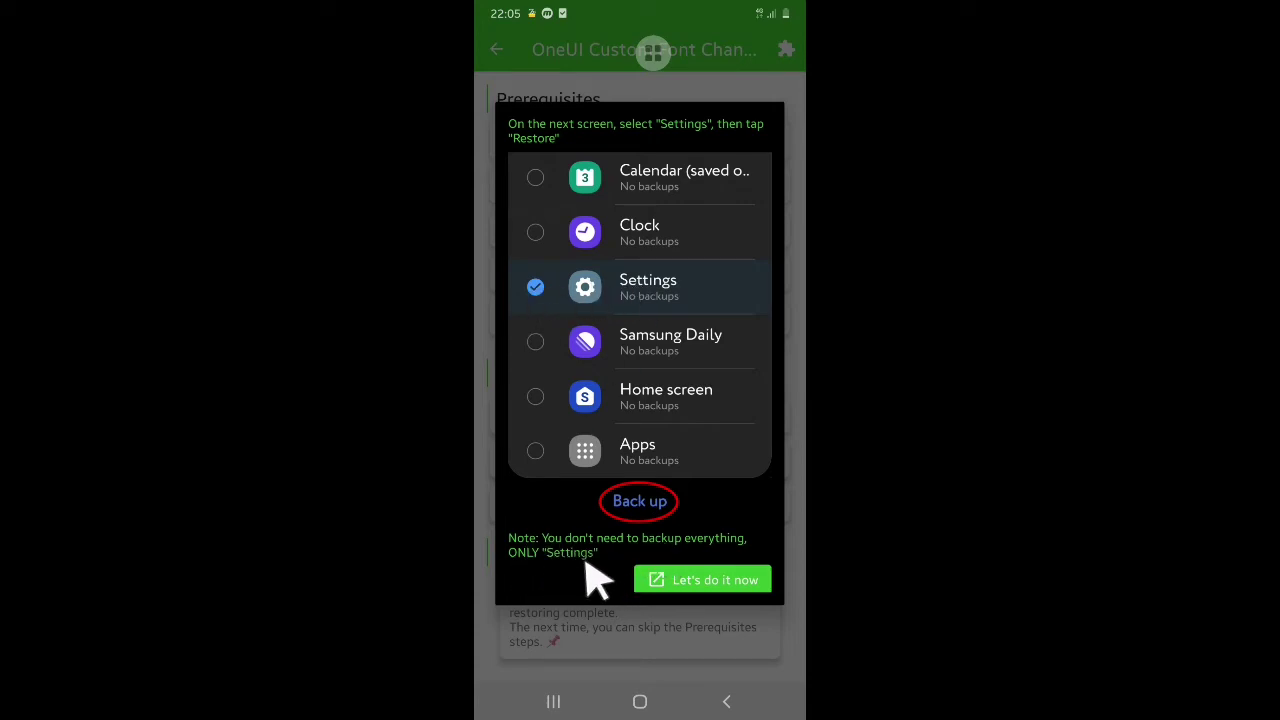
pyautogui.click(680, 582)
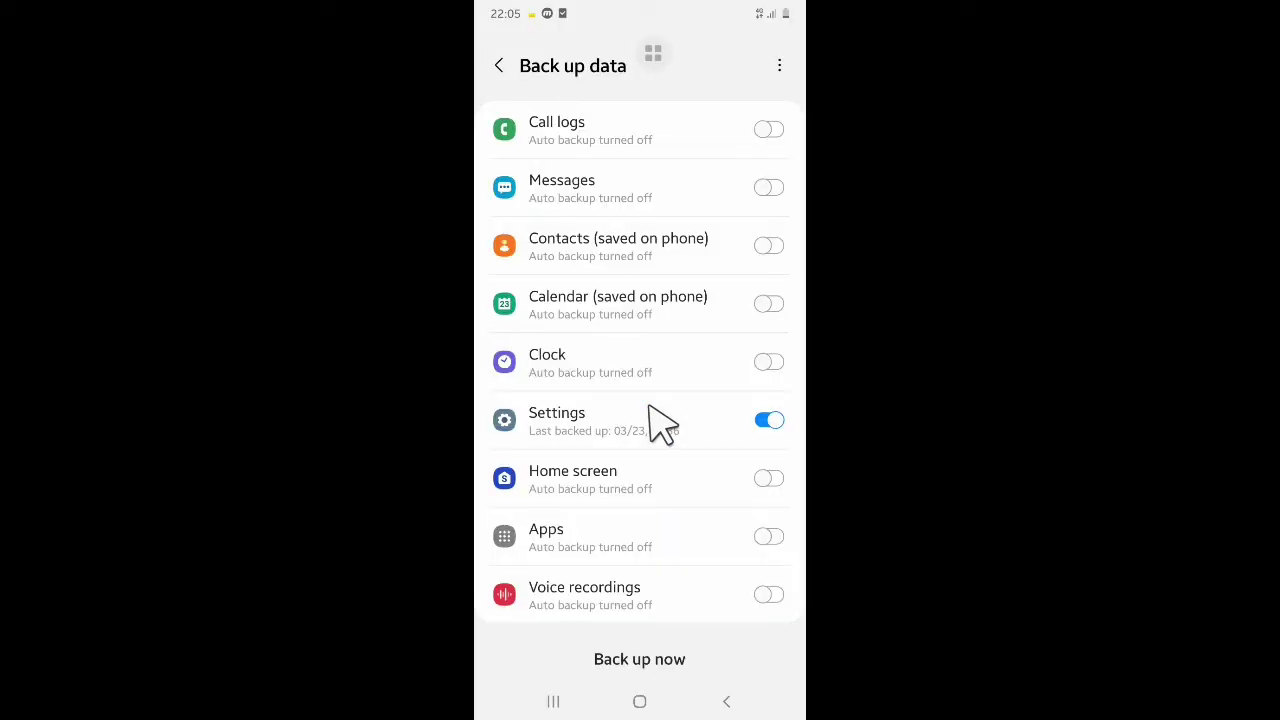
pyautogui.click(769, 130)
pyautogui.click(636, 662)
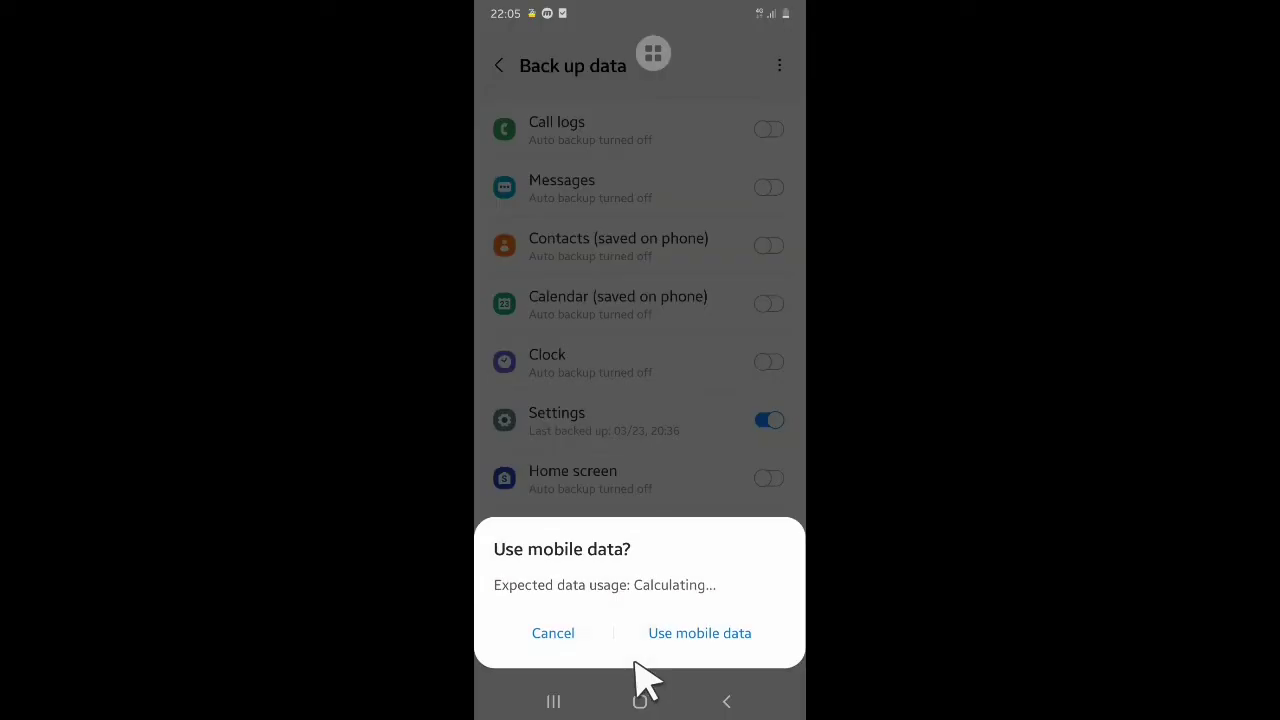
pyautogui.click(690, 634)
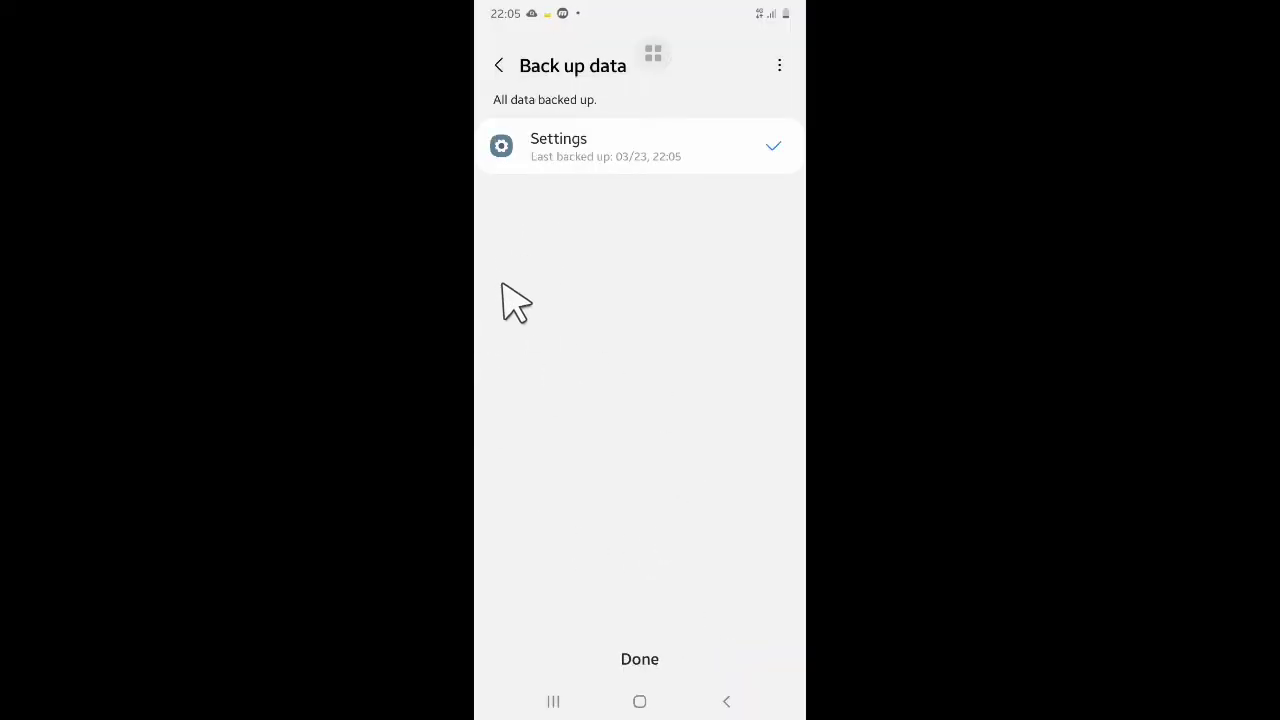
# Step: Return from the finished backup to the zFont 3 instructions and uninstall SamsungSans
pyautogui.click(497, 63)
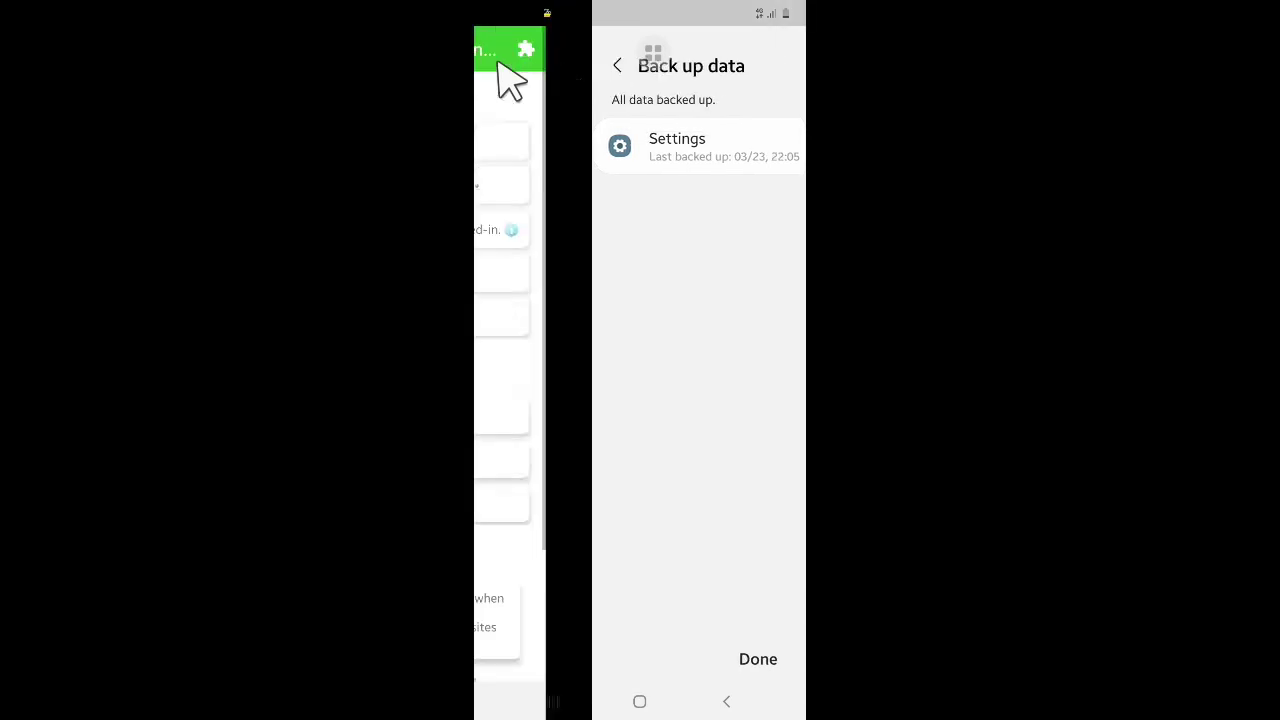
pyautogui.click(727, 703)
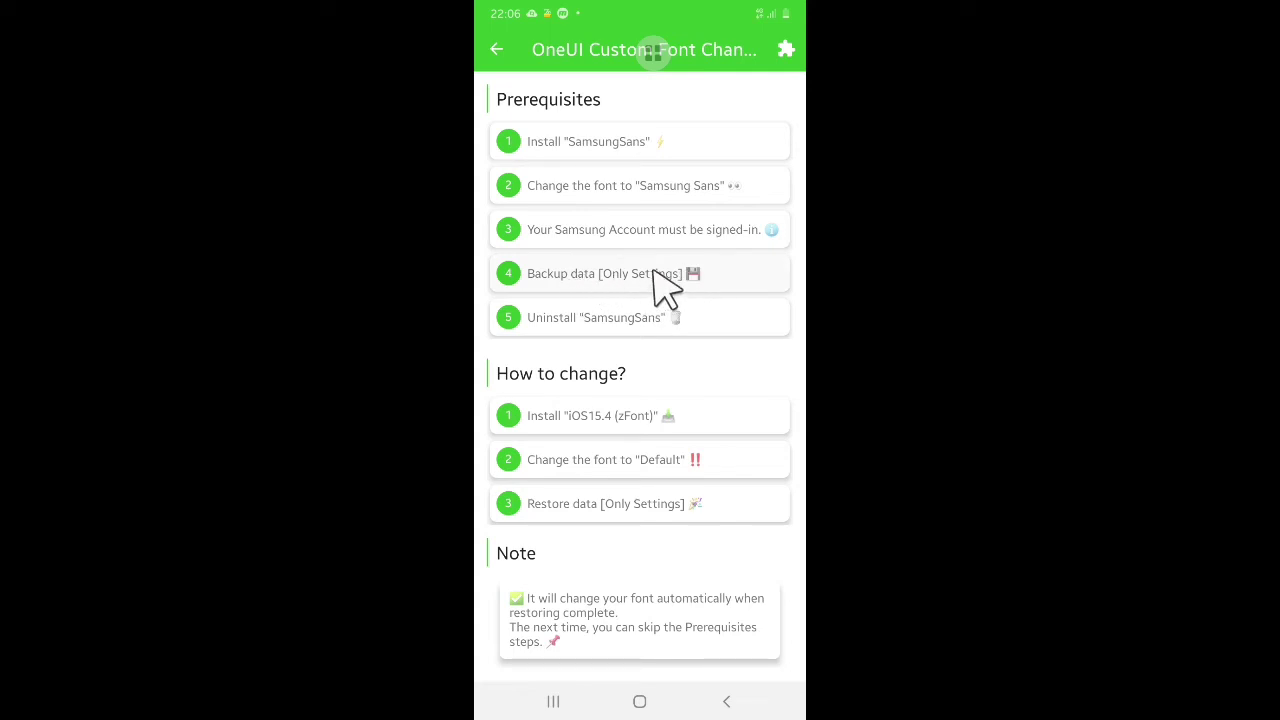
pyautogui.click(592, 316)
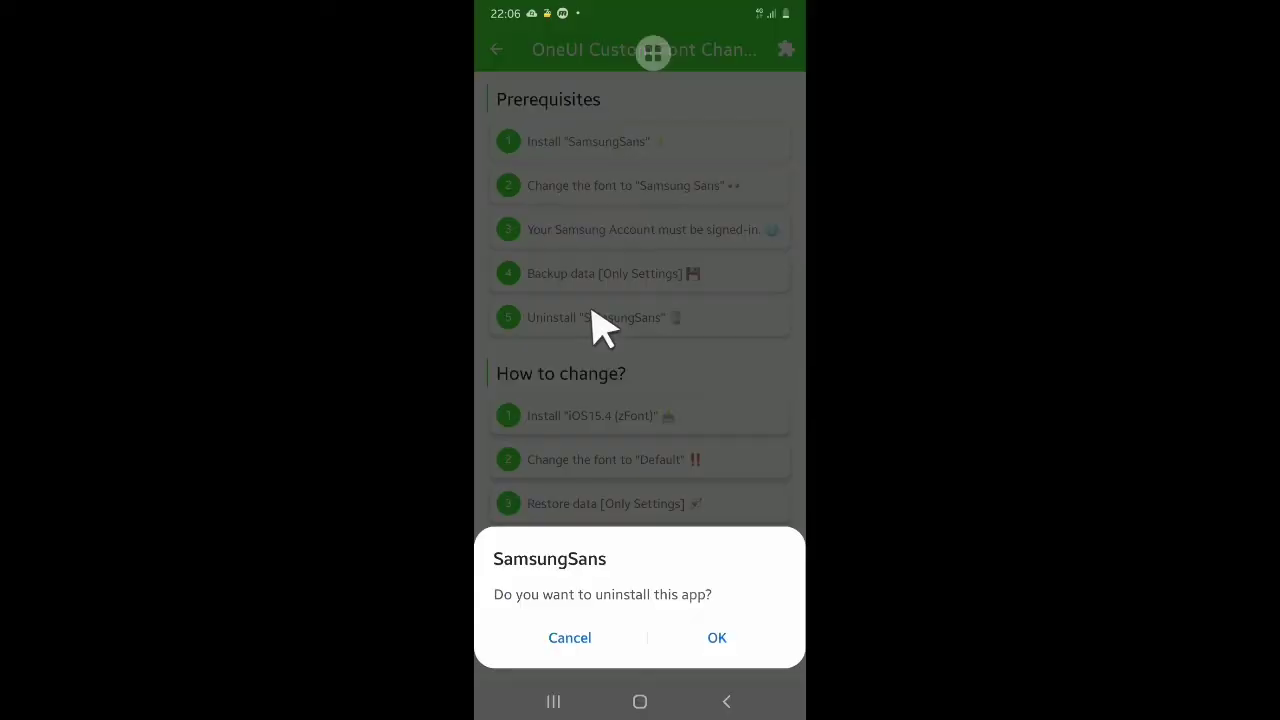
pyautogui.click(716, 638)
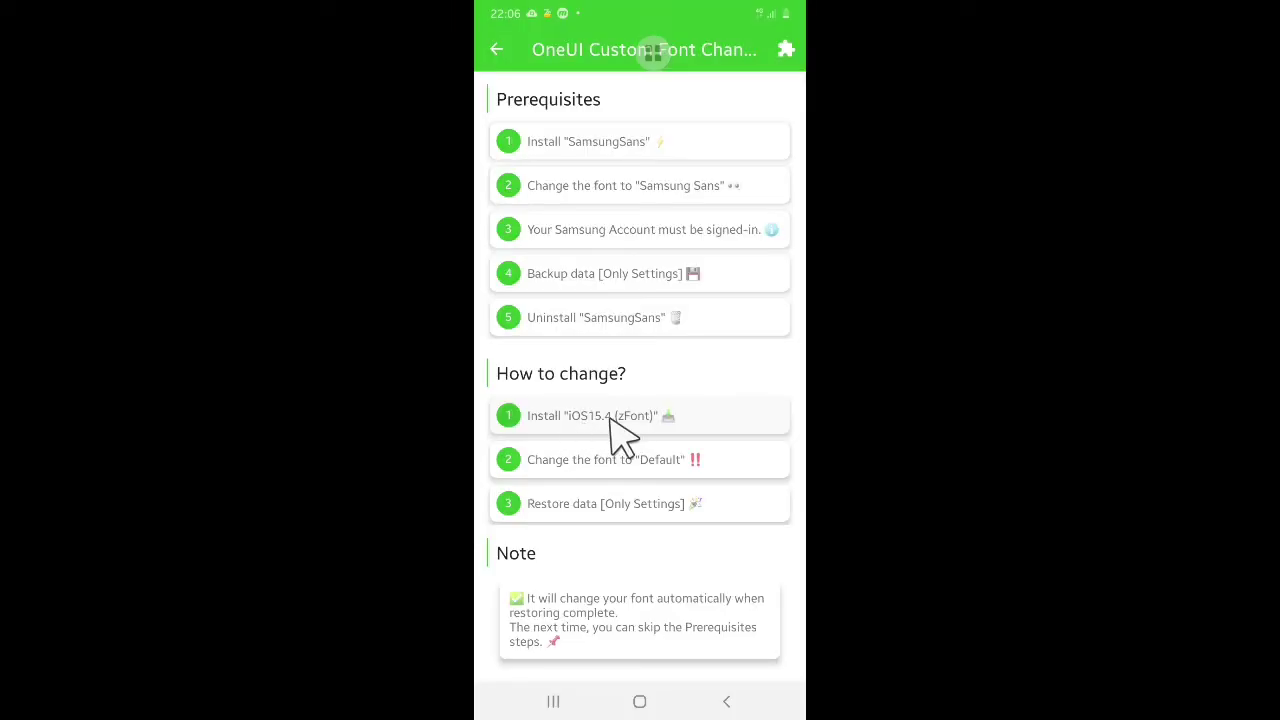
# Step: Install the iOS15.4 (zFont) package, opening it with the Package installer just once
pyautogui.click(610, 418)
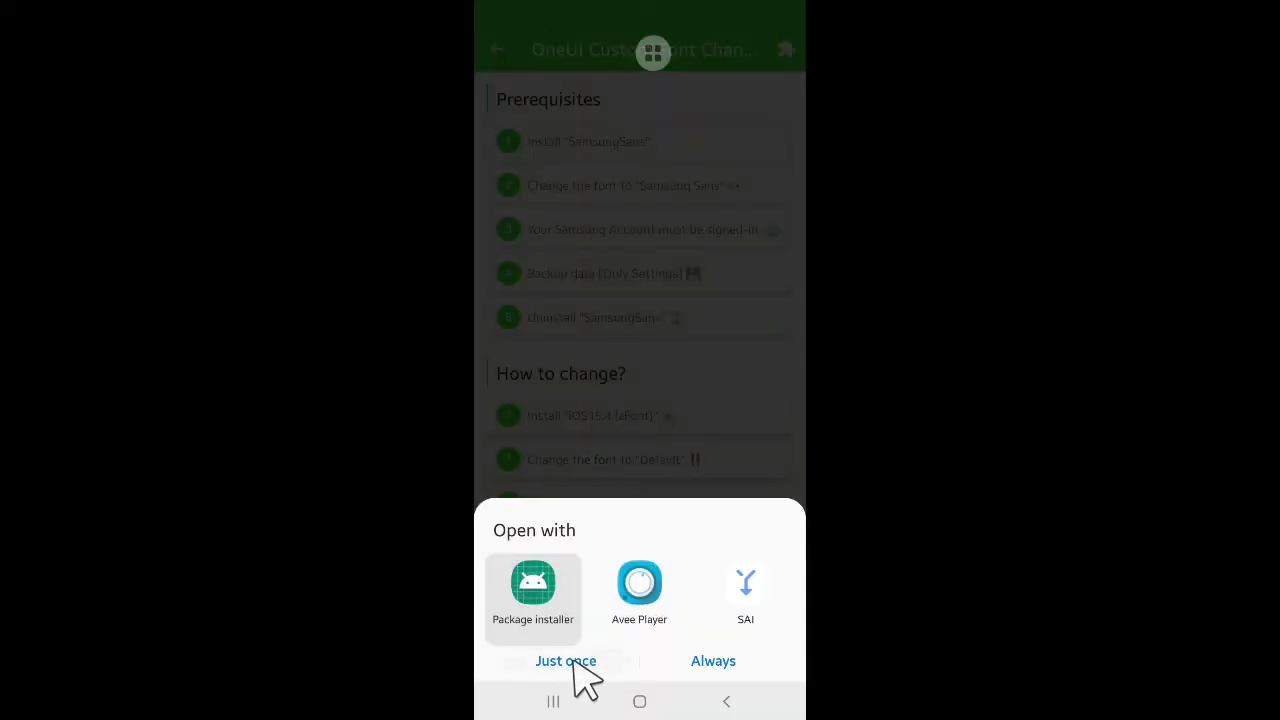
pyautogui.click(575, 664)
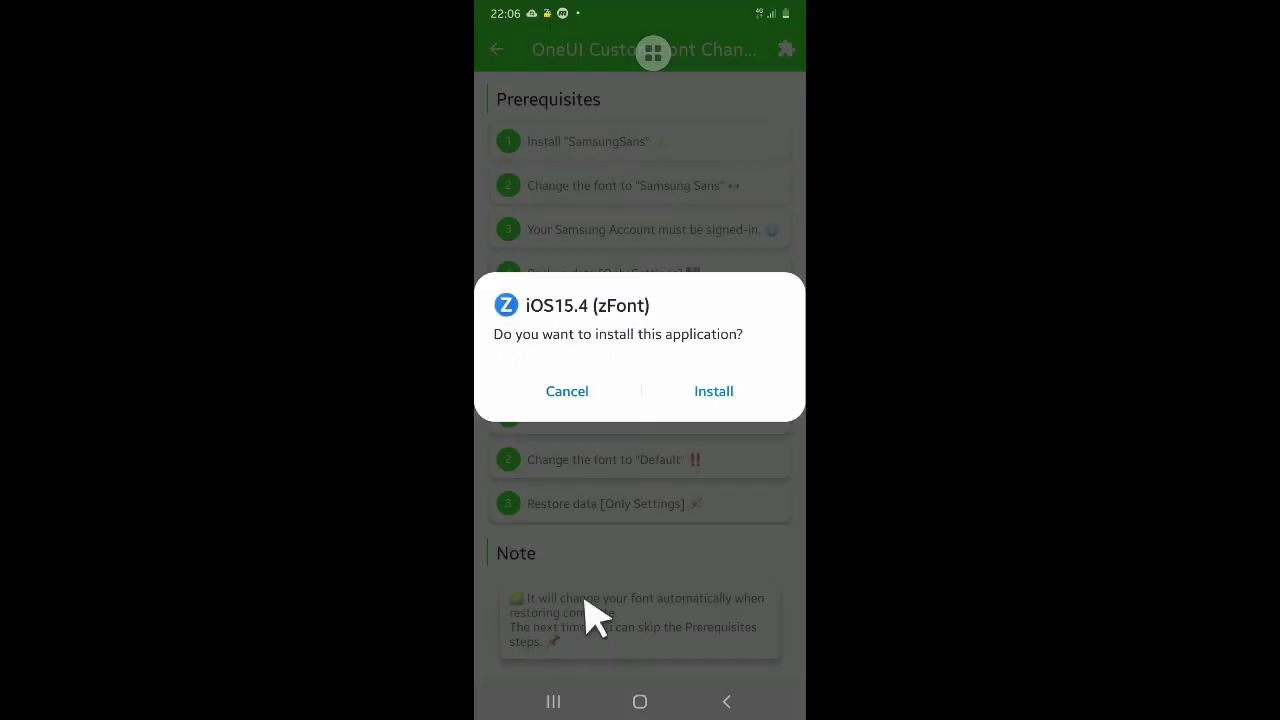
pyautogui.click(714, 392)
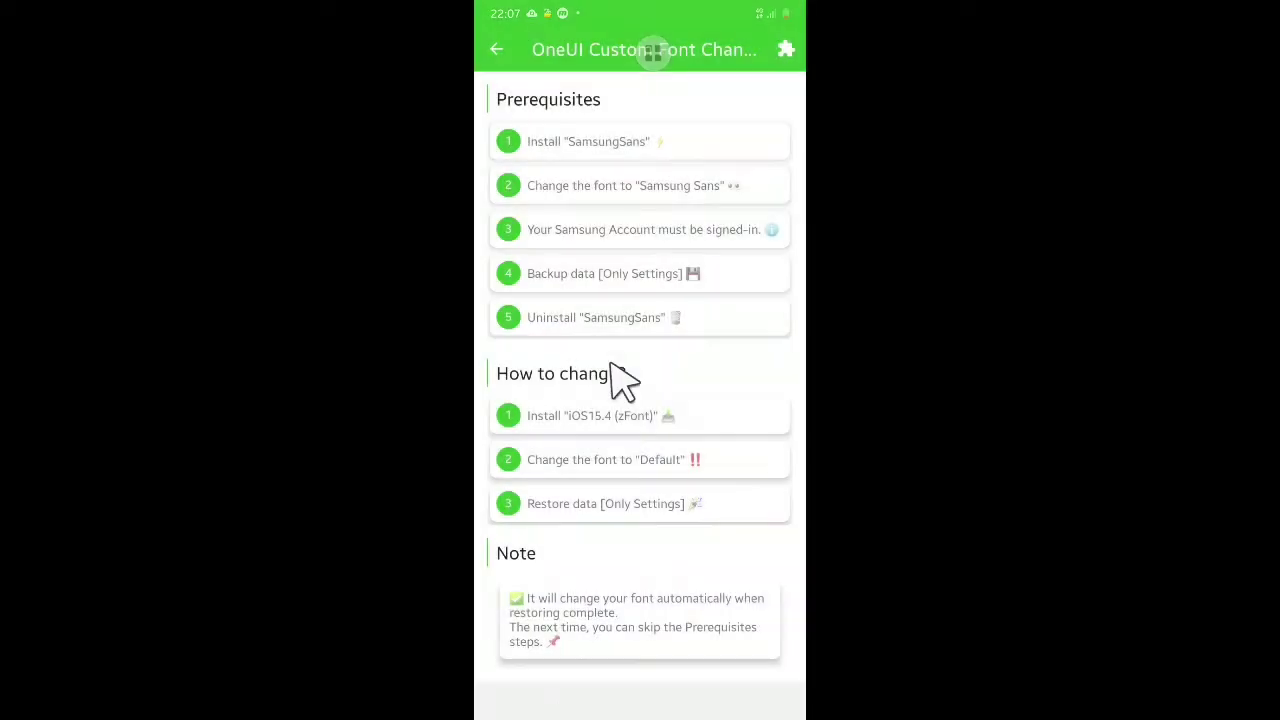
# Step: Change the phone's font style to Default and return to the zFont 3 instructions
pyautogui.click(565, 468)
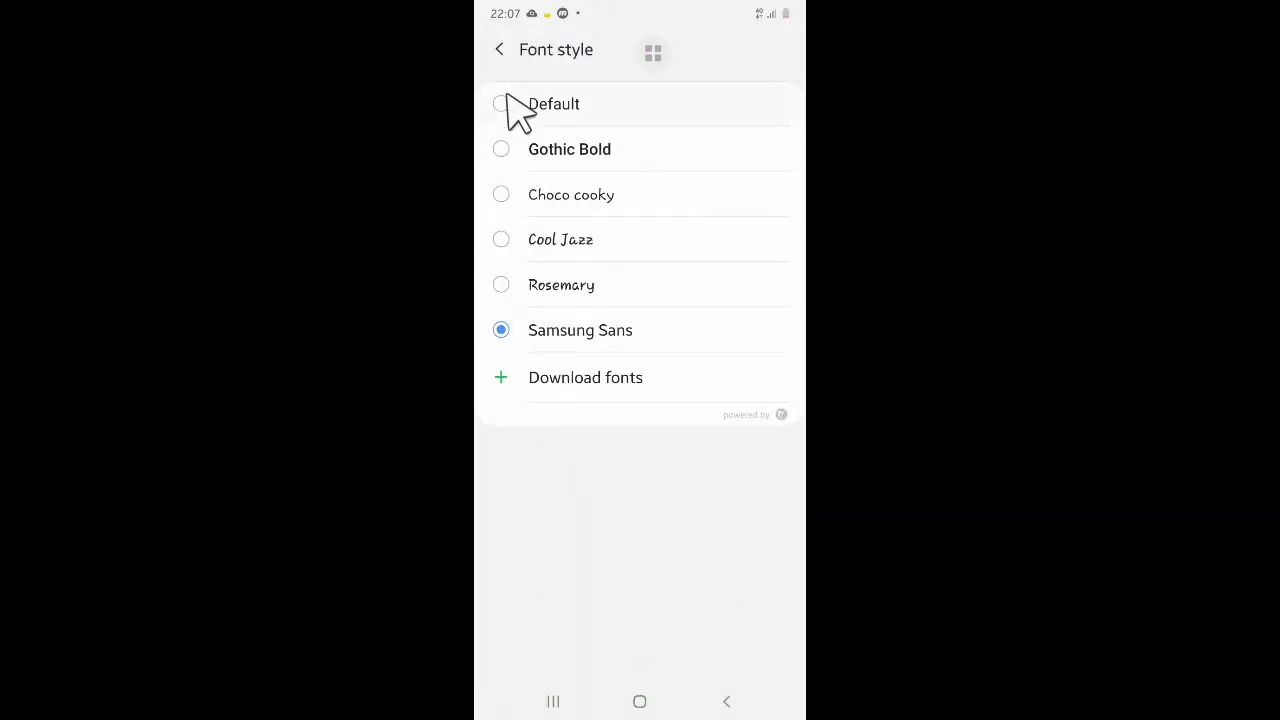
pyautogui.click(726, 701)
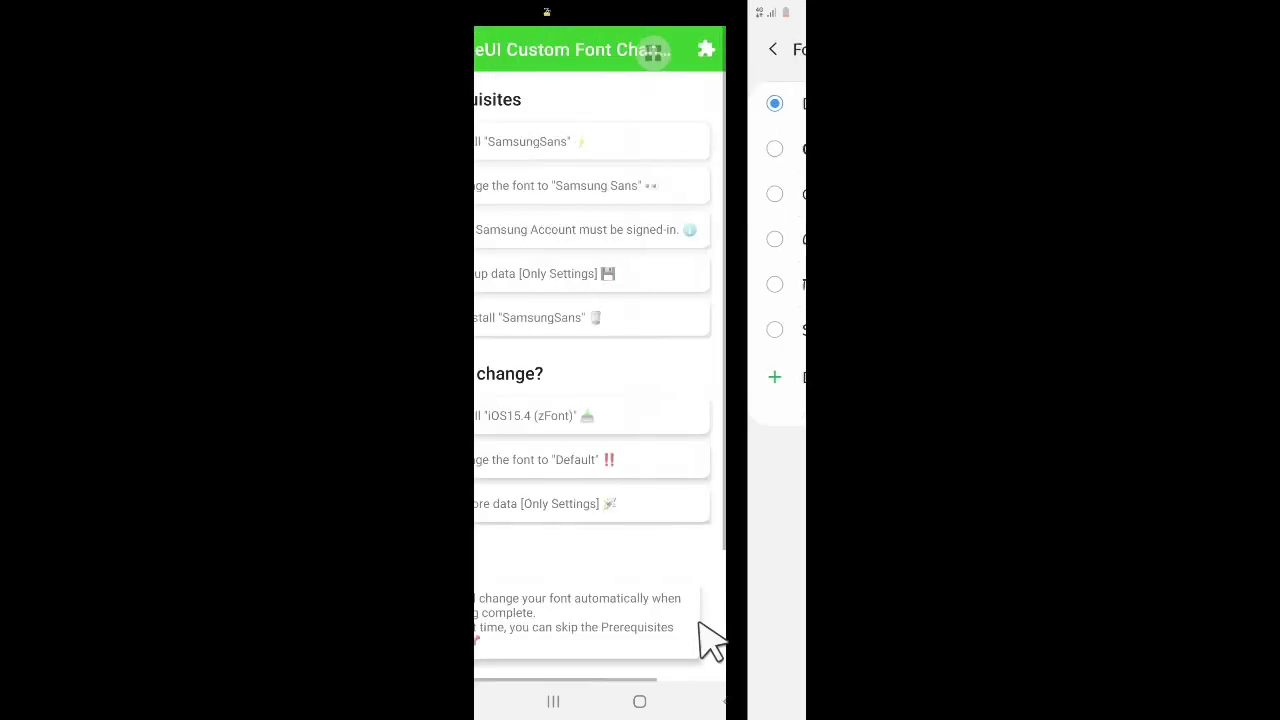
pyautogui.click(743, 710)
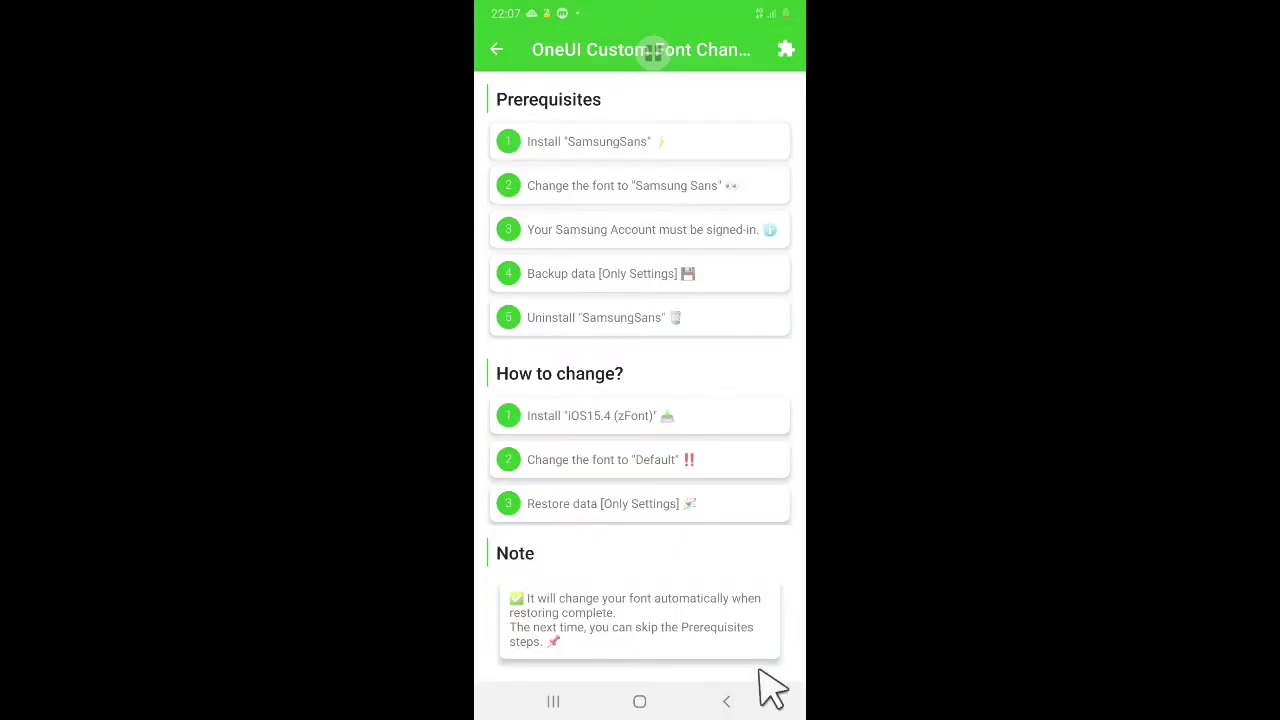
# Step: Restore only the Settings data from this phone's Samsung Cloud backup
pyautogui.click(600, 506)
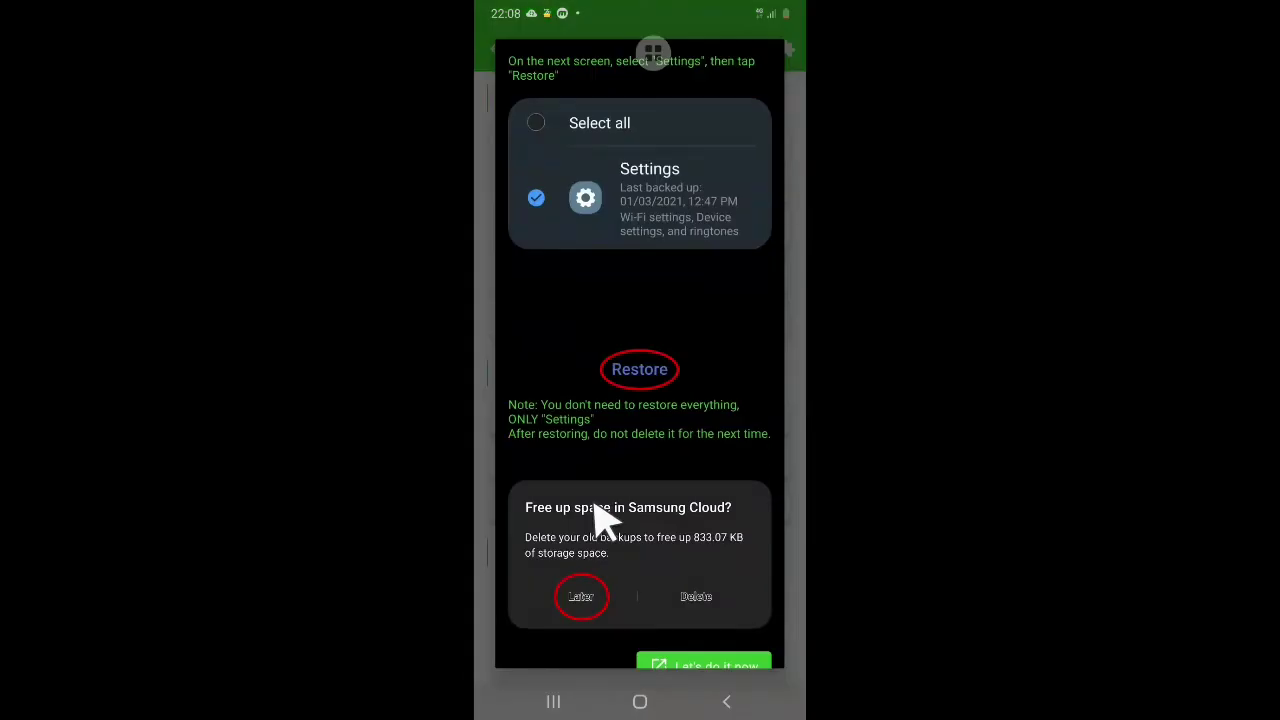
pyautogui.scroll(-1, 622, 507)
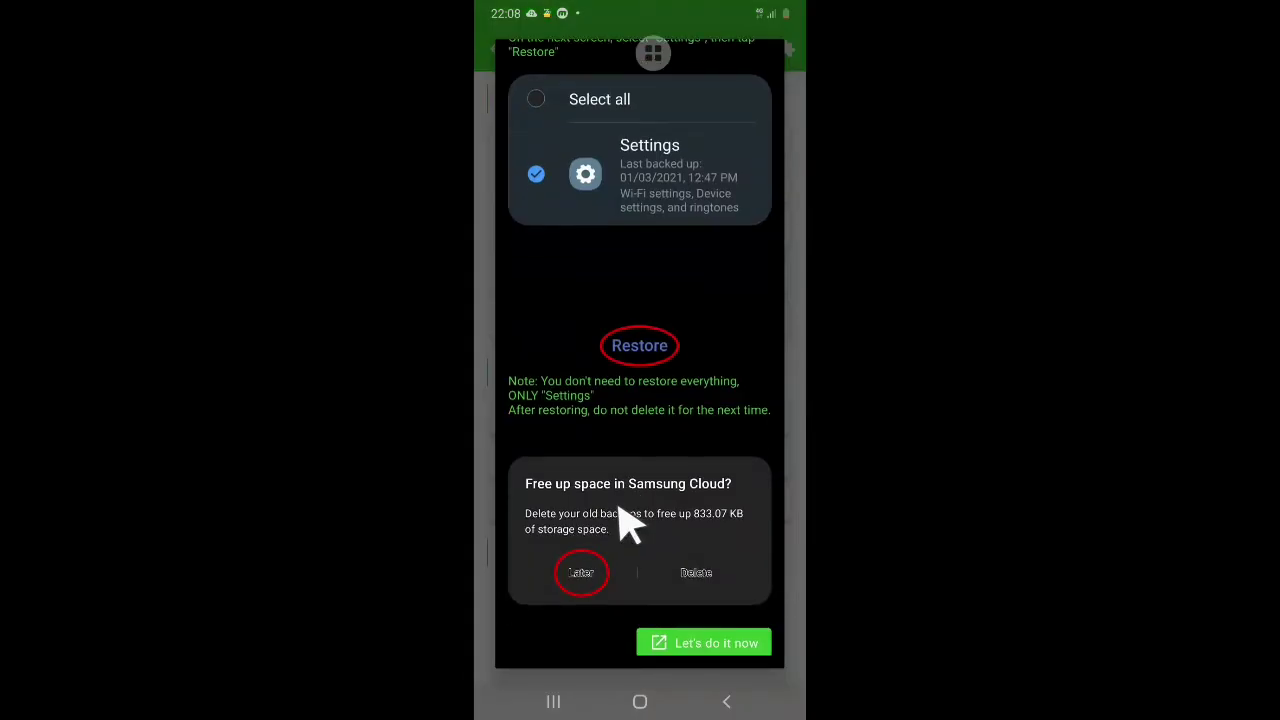
pyautogui.click(718, 642)
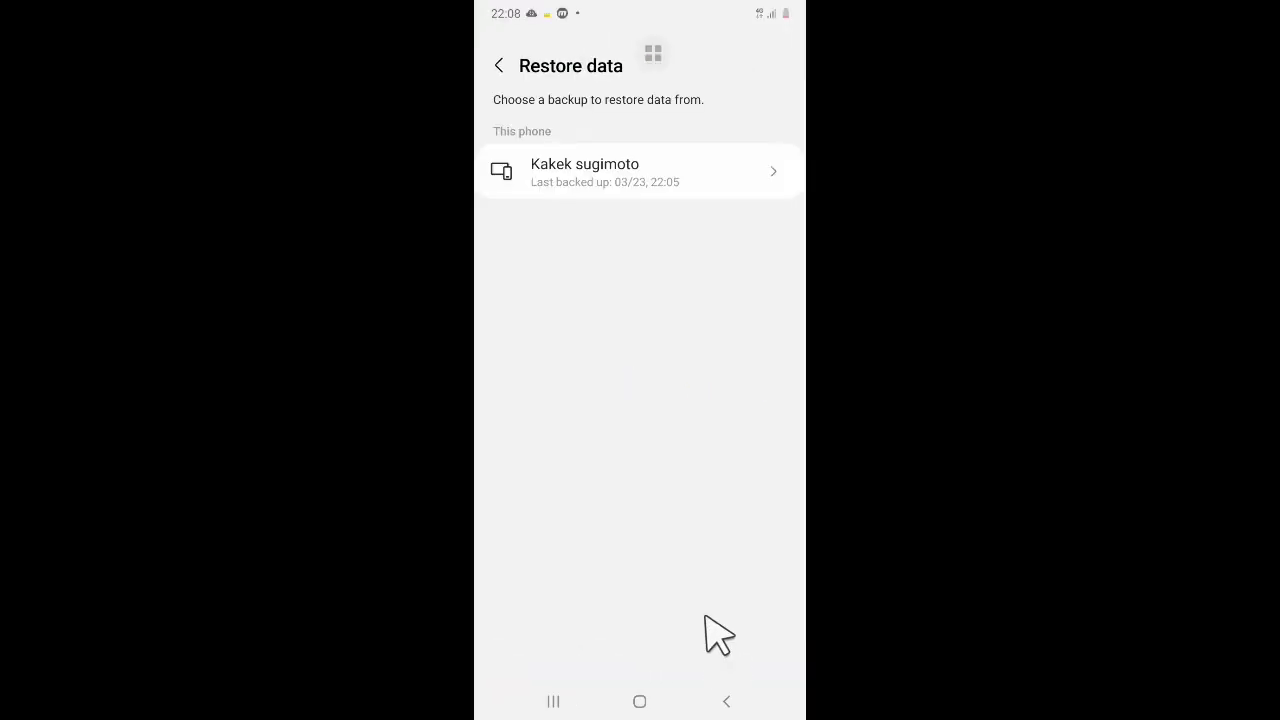
pyautogui.click(663, 178)
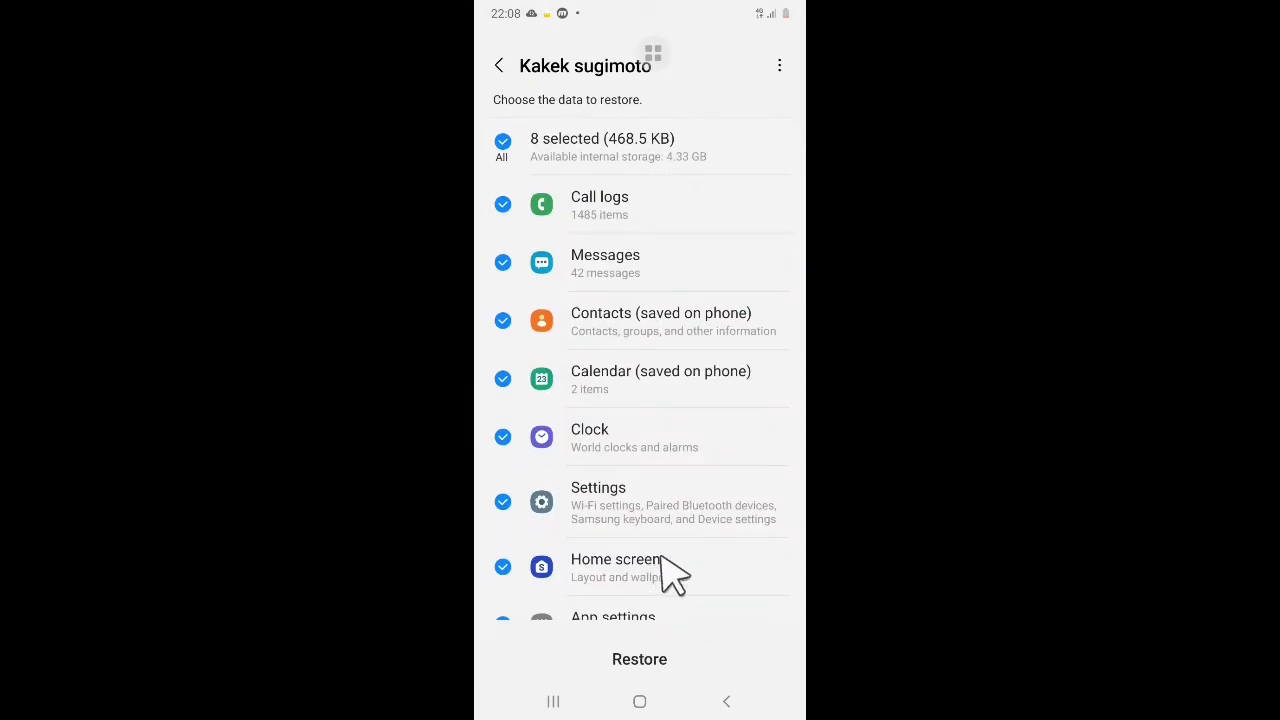
pyautogui.click(502, 142)
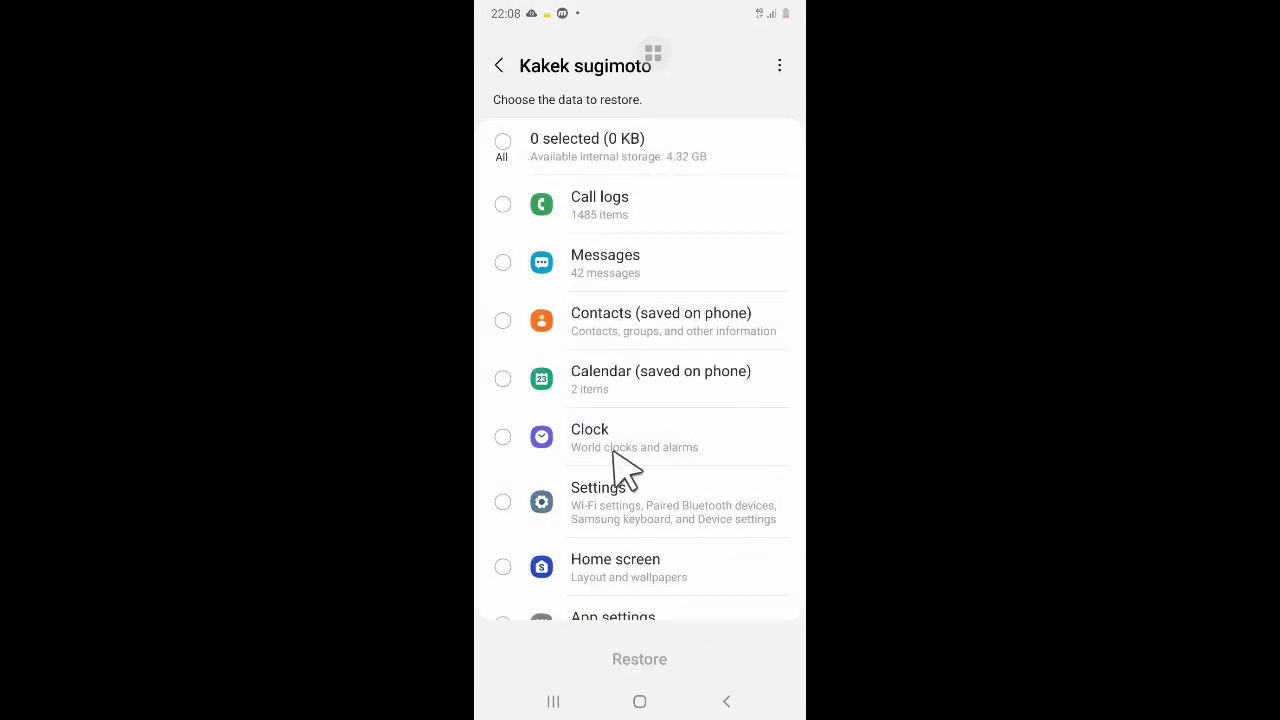
pyautogui.scroll(-1, 645, 480)
pyautogui.click(502, 468)
pyautogui.click(648, 661)
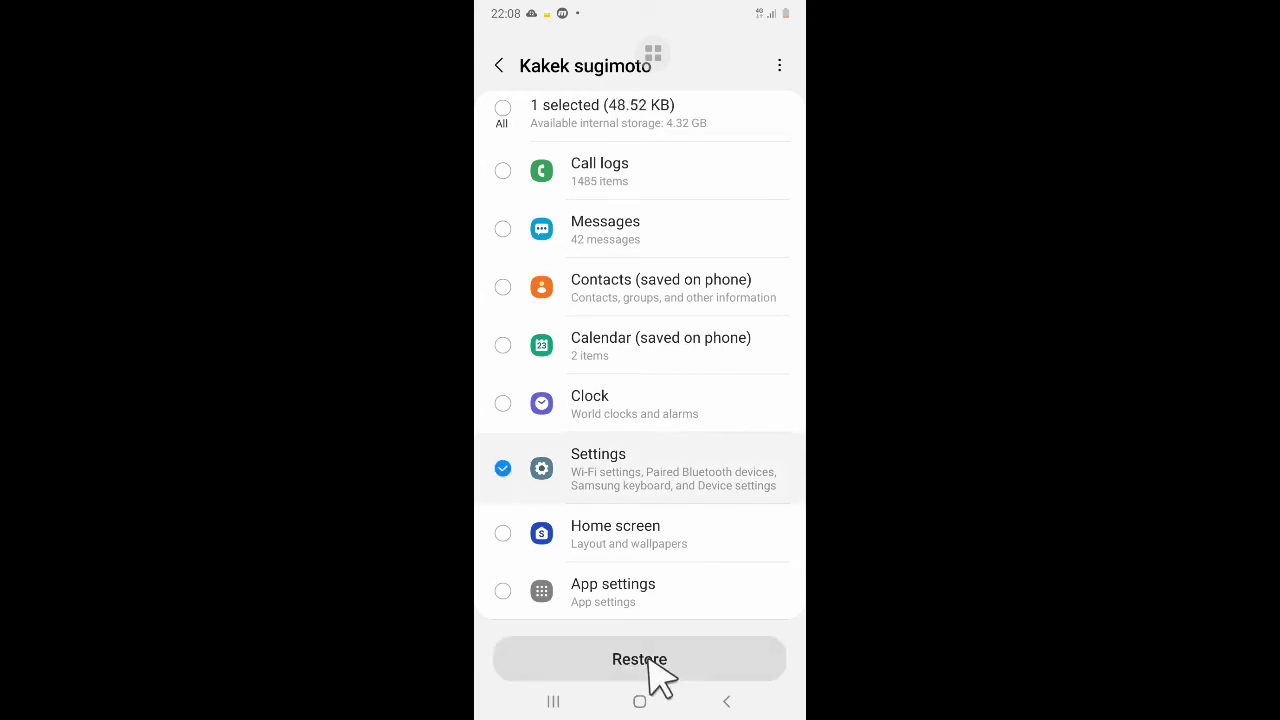
pyautogui.click(673, 630)
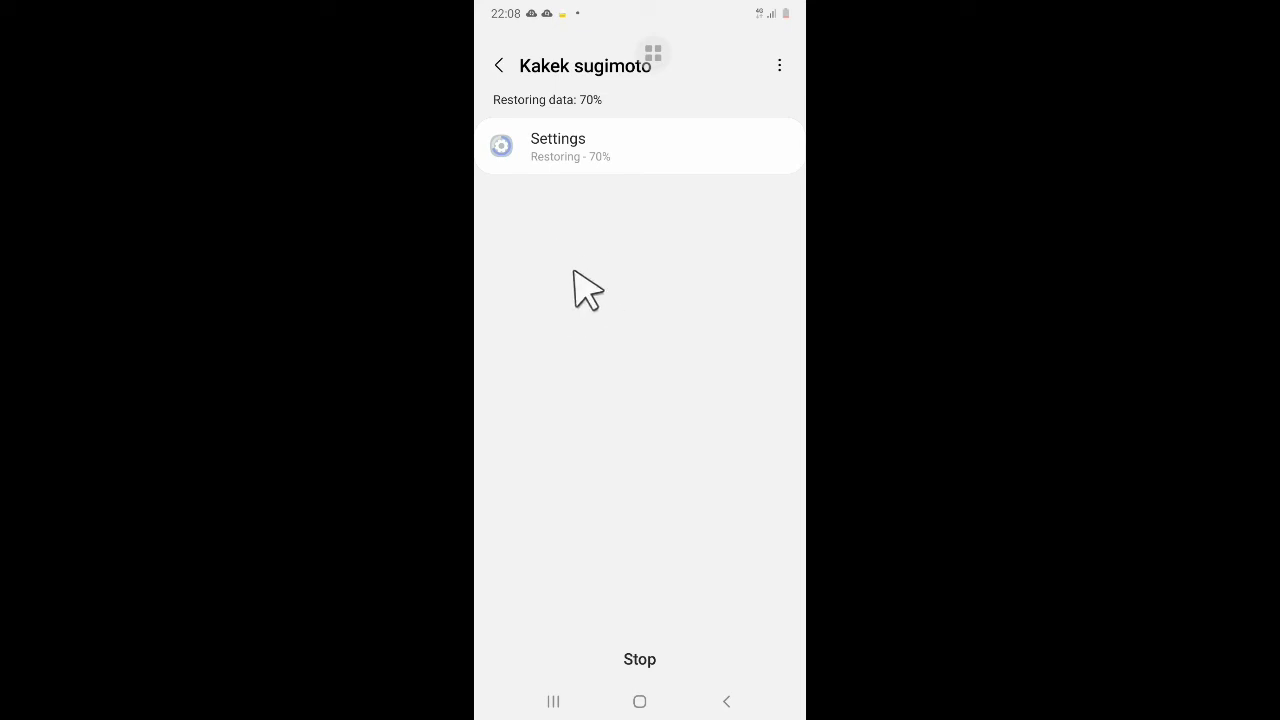
# Step: Check the notifications, then close the completed restore and return to the home screen
pyautogui.moveTo(716, 20); pyautogui.dragTo(700, 166)
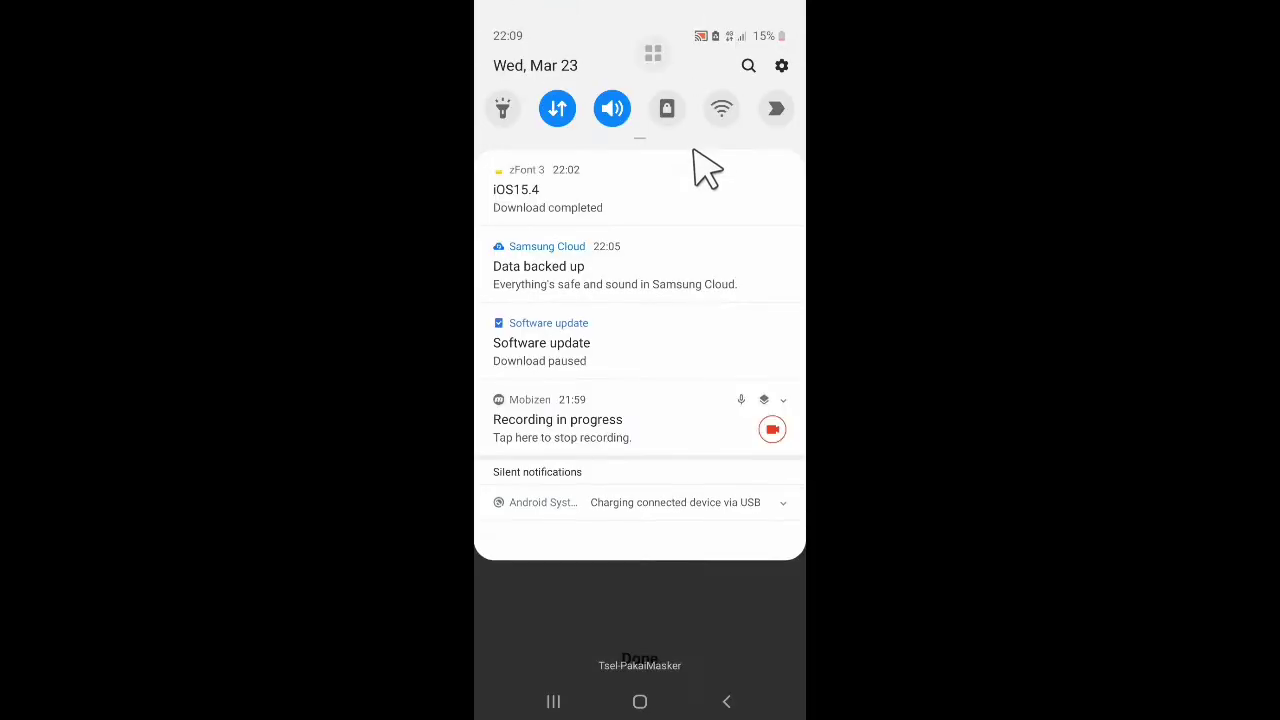
pyautogui.moveTo(600, 643); pyautogui.dragTo(680, 263)
pyautogui.click(641, 660)
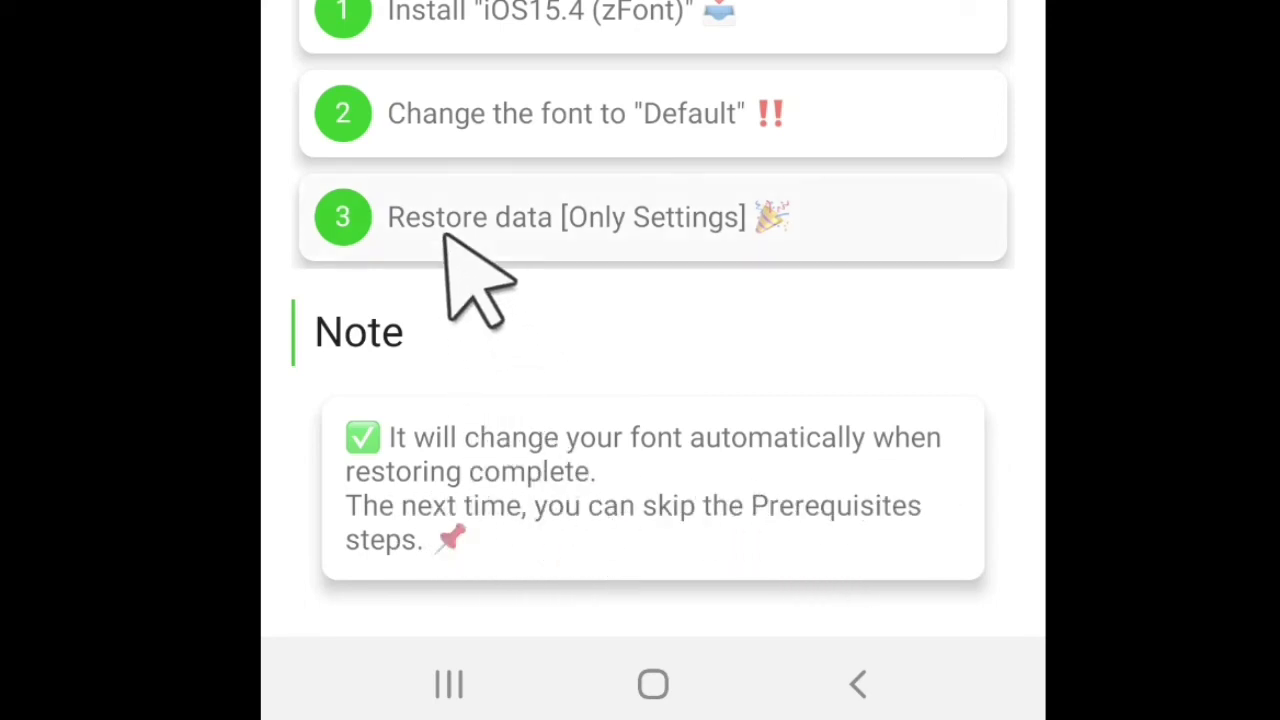
pyautogui.click(689, 684)
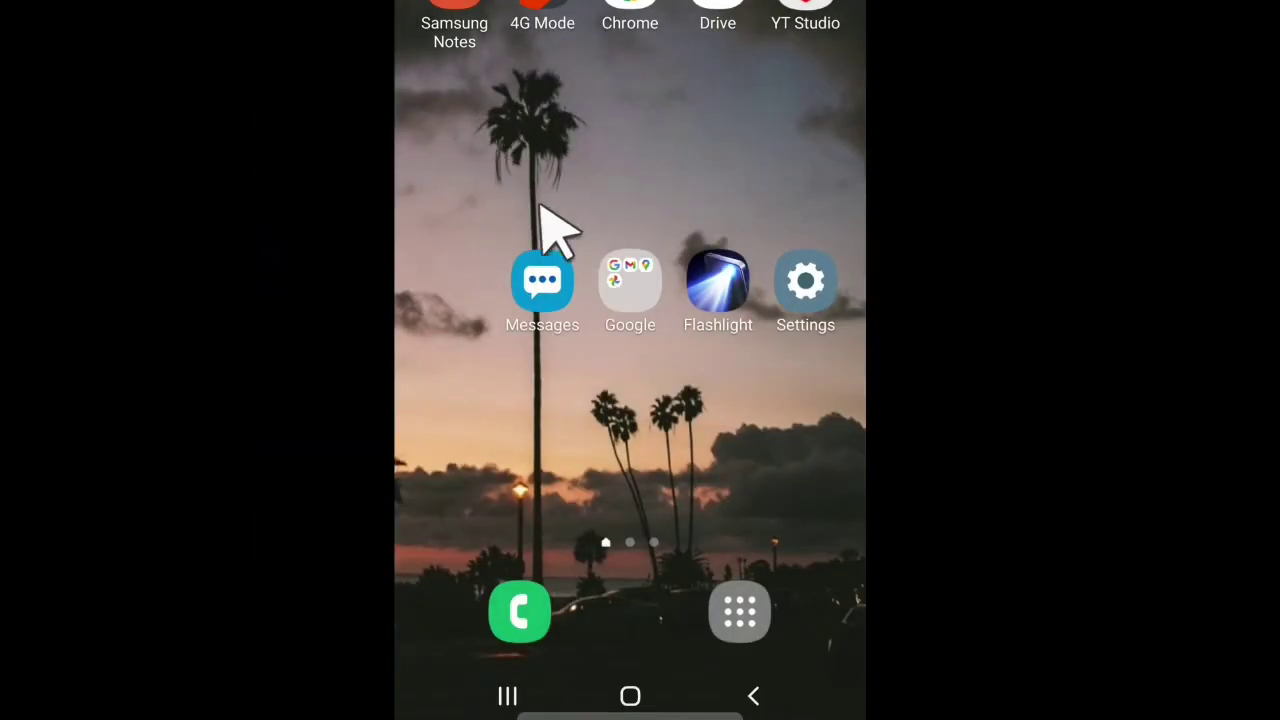
# Step: Switch to a WhatsApp chat to test the emojis, deleting from the message draft and reopening the emoji picker
pyautogui.click(510, 697)
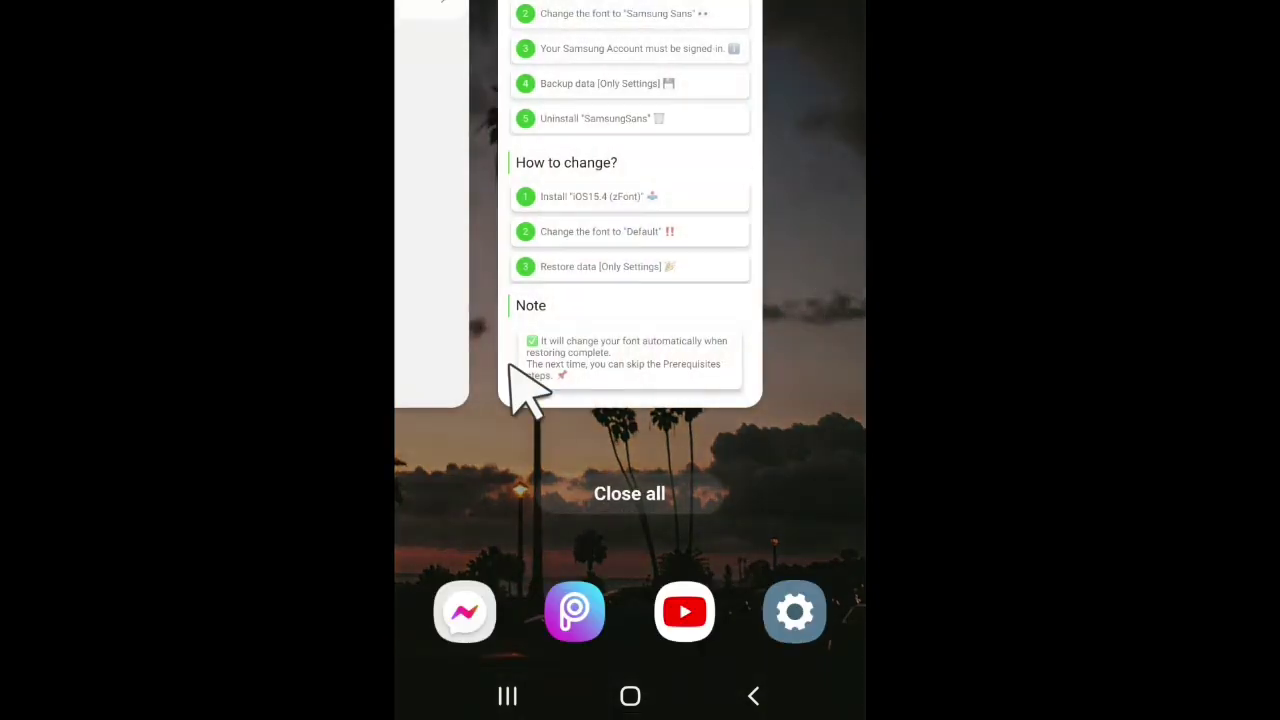
pyautogui.moveTo(529, 386); pyautogui.dragTo(858, 398)
pyautogui.moveTo(734, 386); pyautogui.dragTo(523, 363)
pyautogui.click(858, 340)
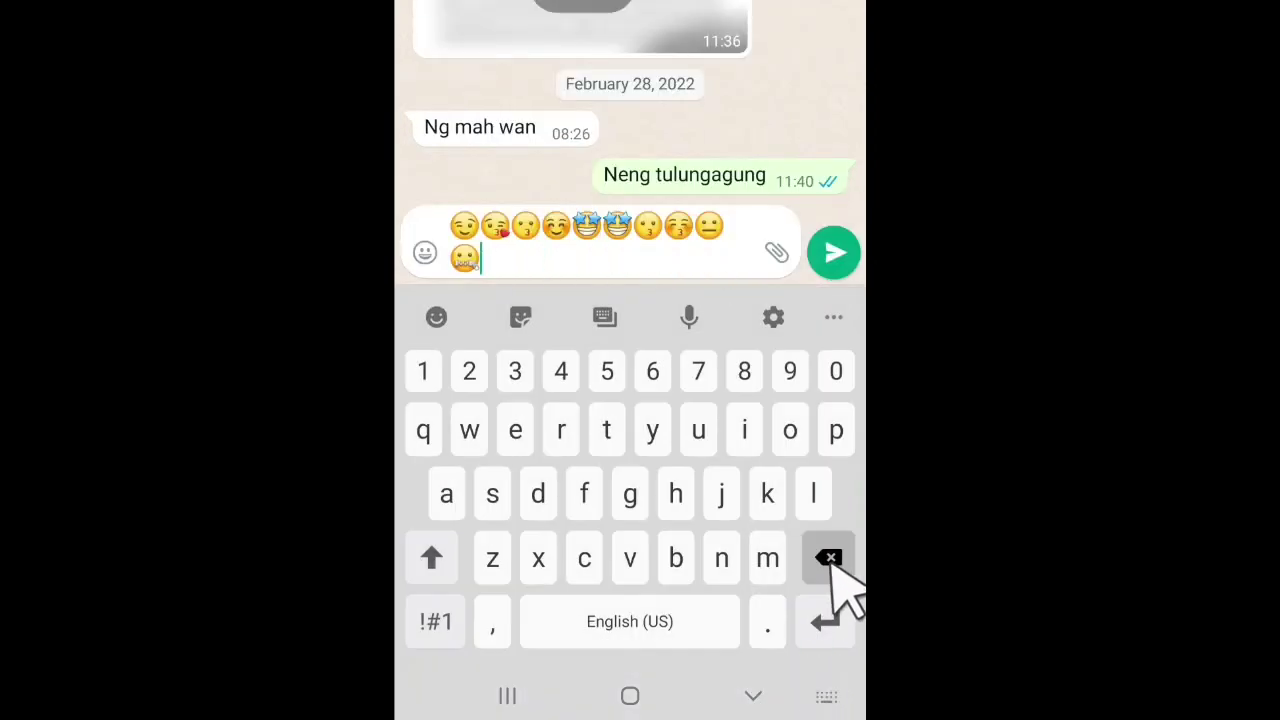
pyautogui.click(830, 558)
pyautogui.click(436, 317)
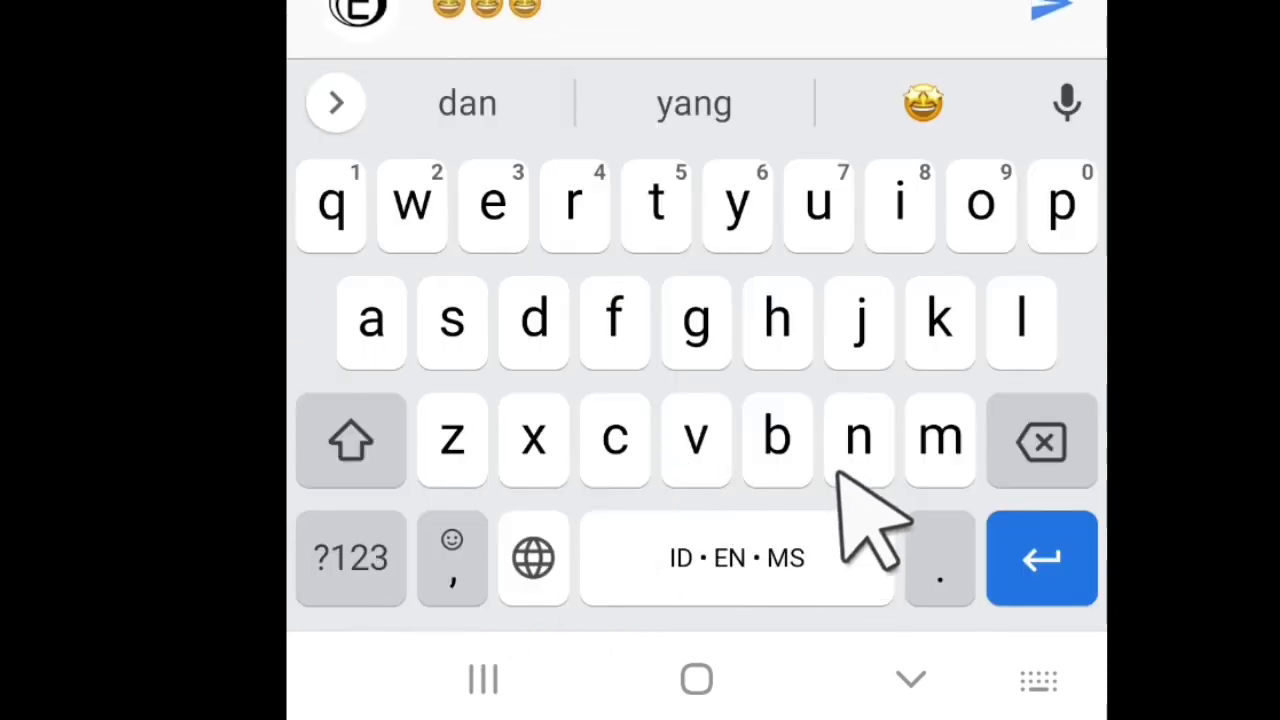
# Step: In the YouTube comment draft, add "kocak" after the three star-eyed emojis and post the comment
pyautogui.click(940, 320)
pyautogui.click(950, 195)
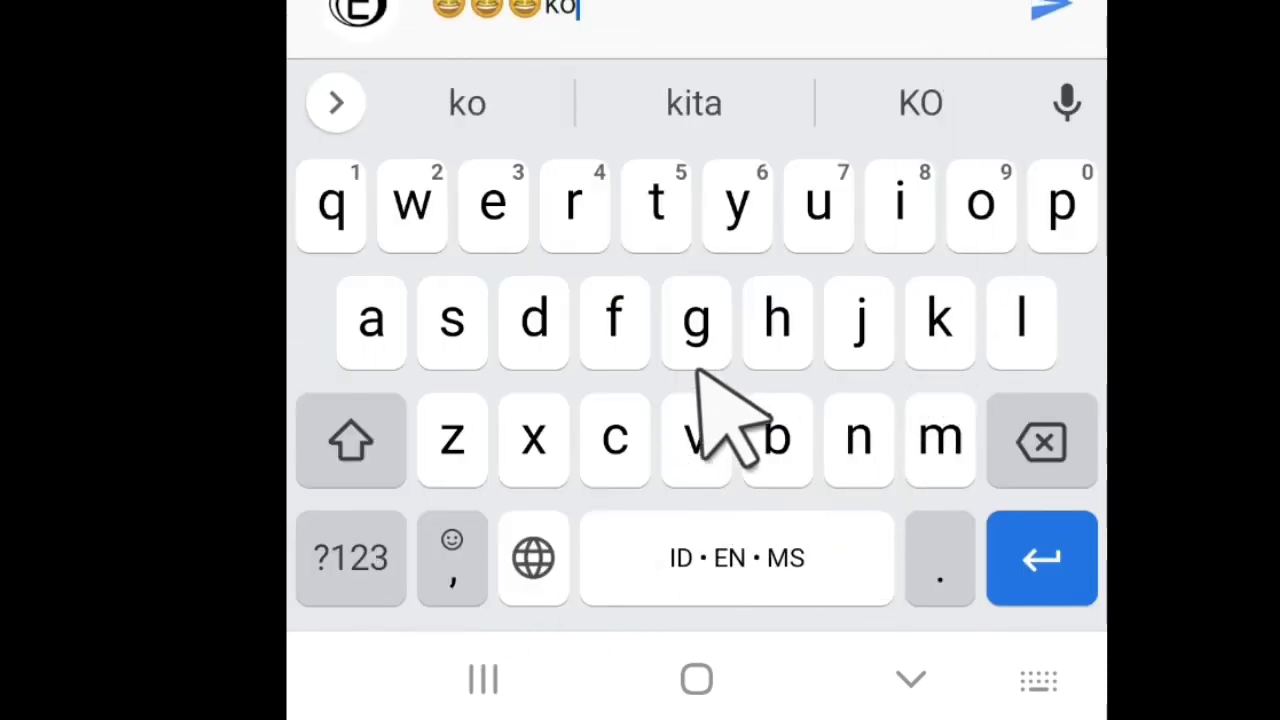
pyautogui.click(626, 432)
pyautogui.click(368, 318)
pyautogui.click(898, 312)
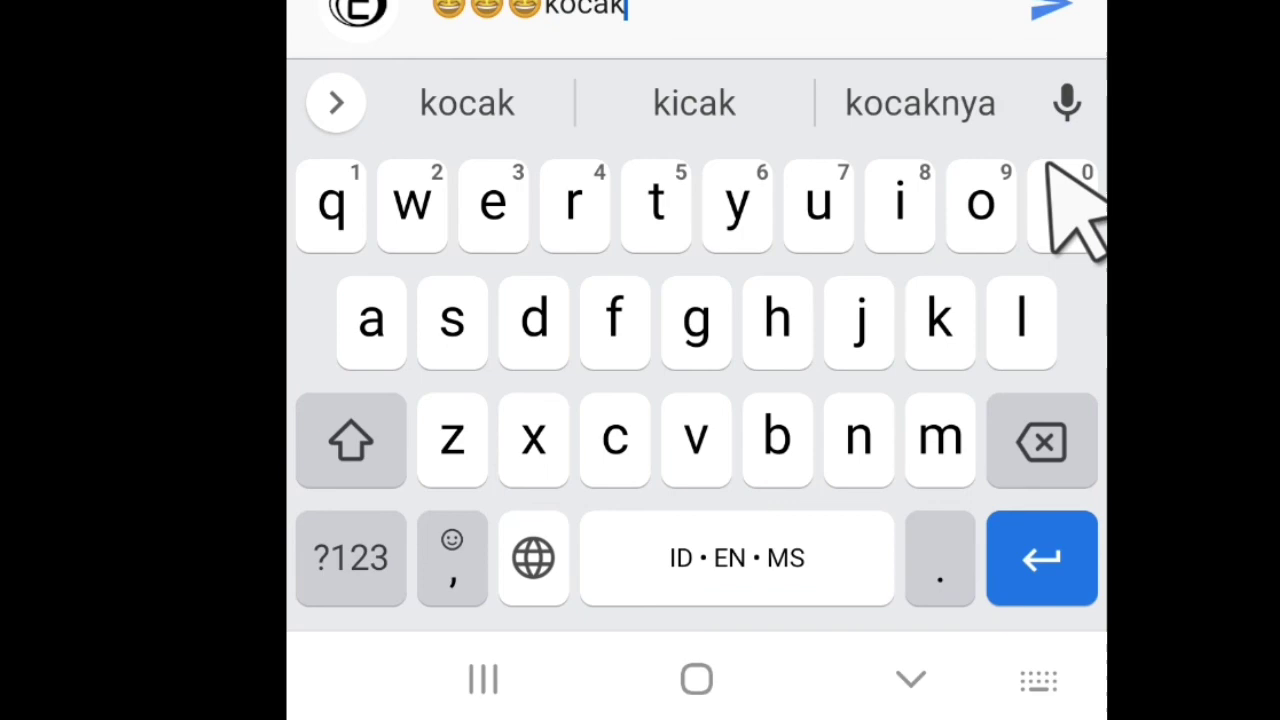
pyautogui.click(1055, 10)
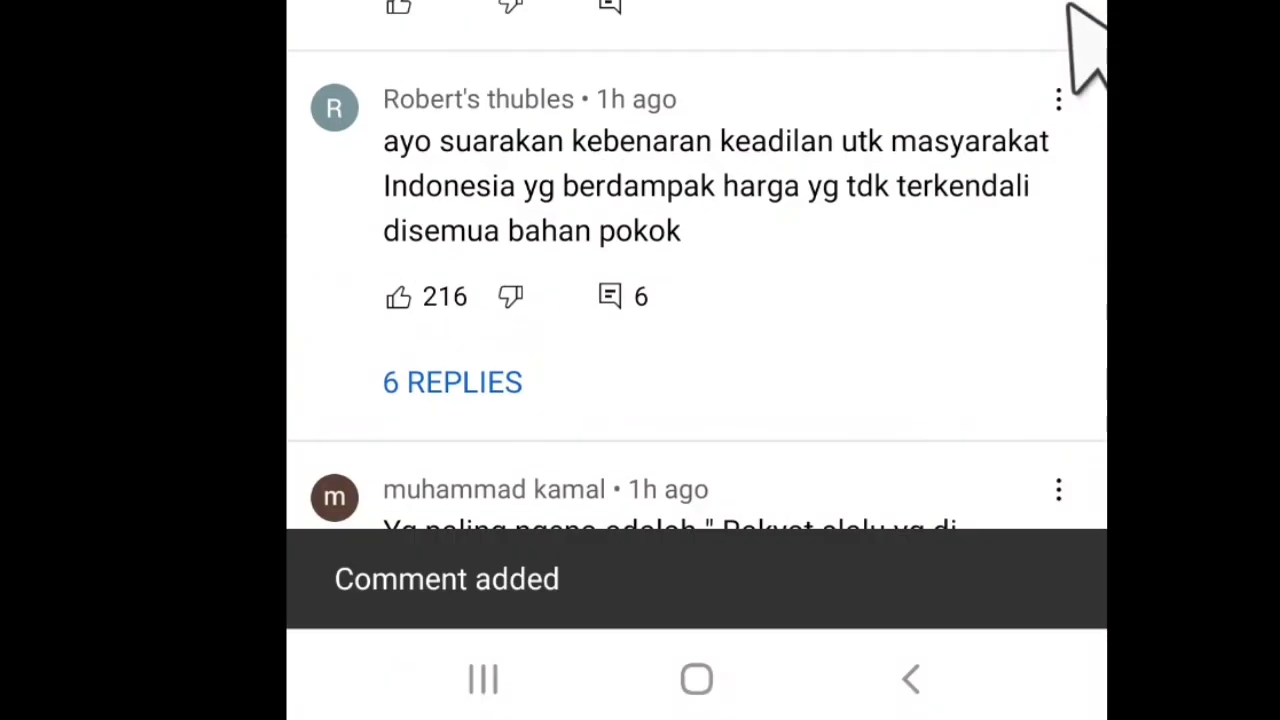